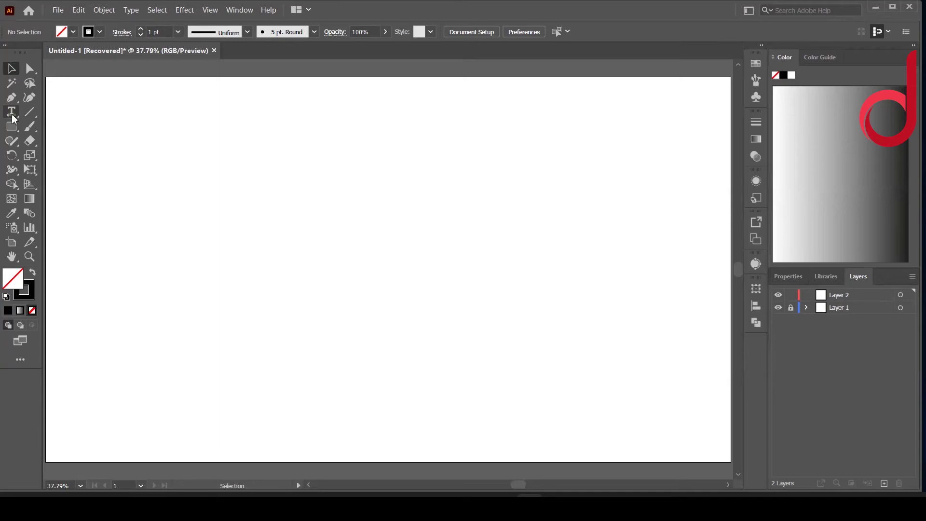
Type HELLO on the artboard and centre it horizontally and vertically
left_click(12, 115)
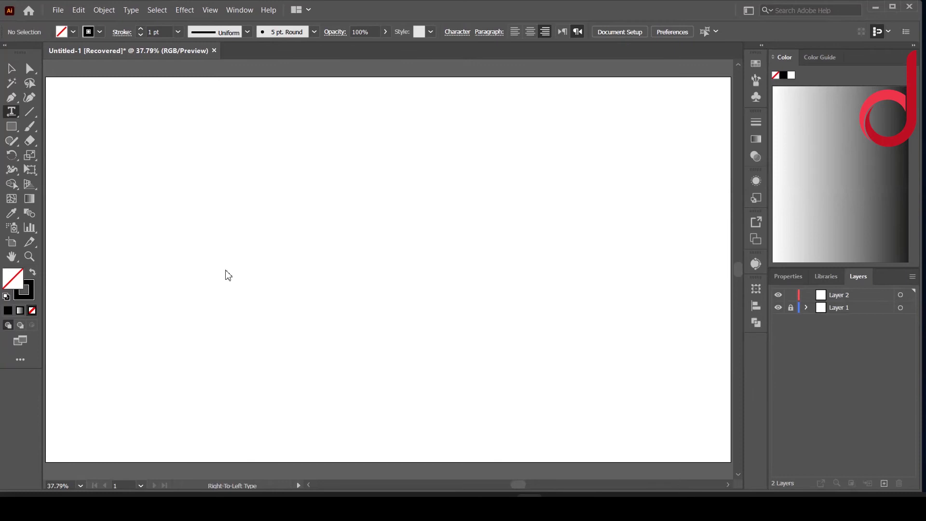
left_click(201, 257)
type("H")
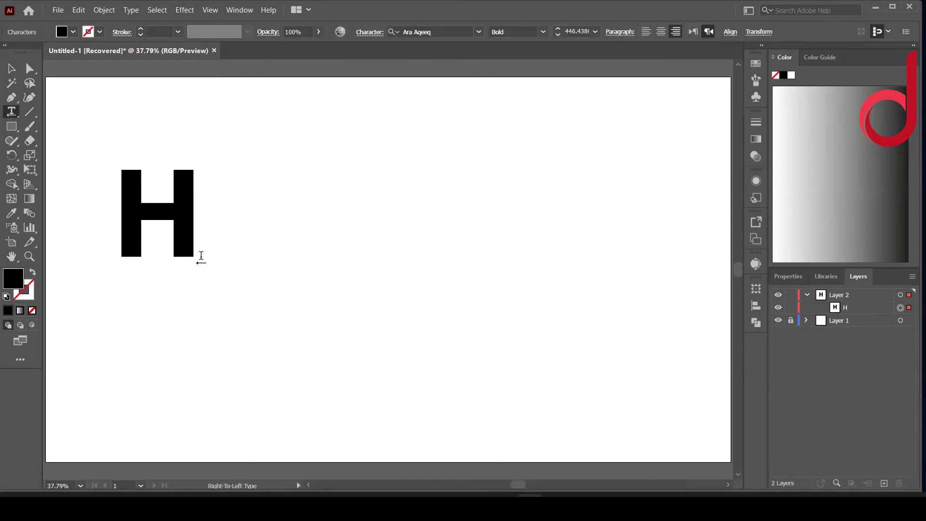
type("E")
type("LL")
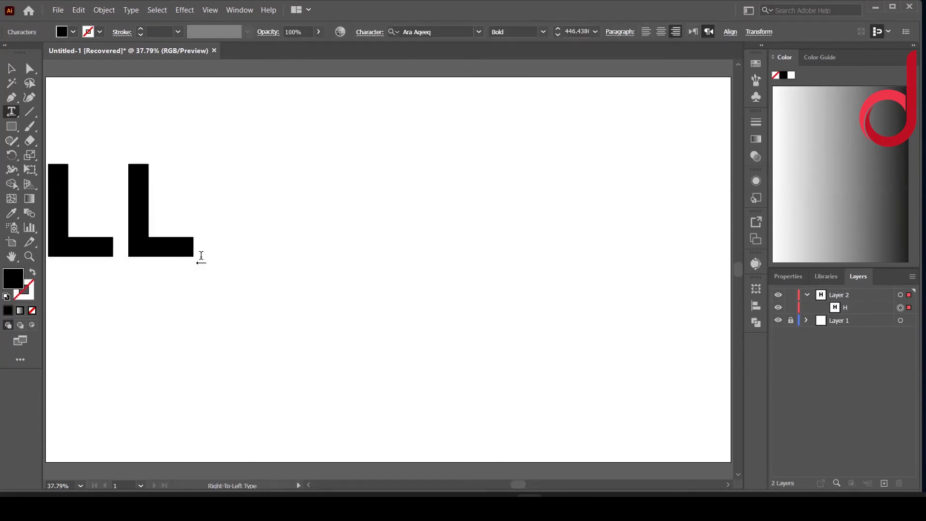
type("O")
key("Escape")
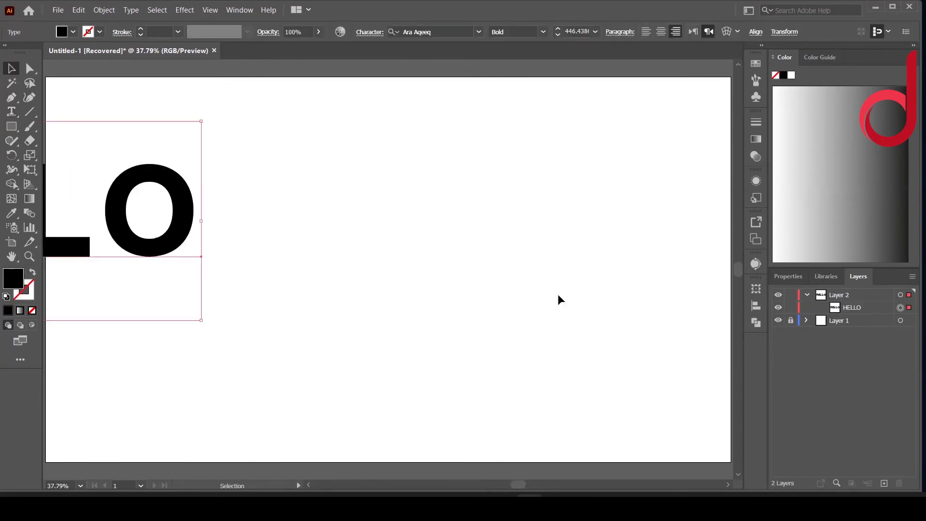
left_click(756, 306)
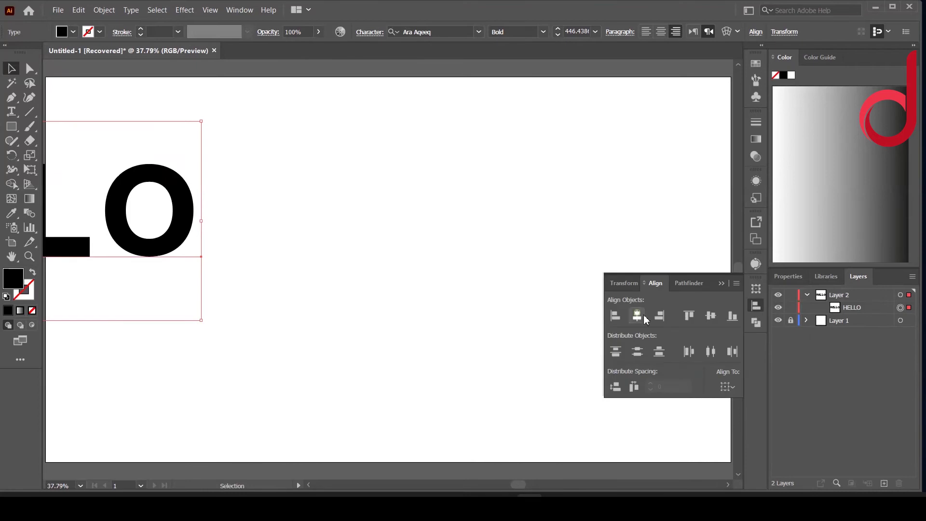
left_click(637, 316)
left_click(708, 318)
Convert HELLO to outlines and swap fill and stroke, leaving a thin stroke
right_click(431, 264)
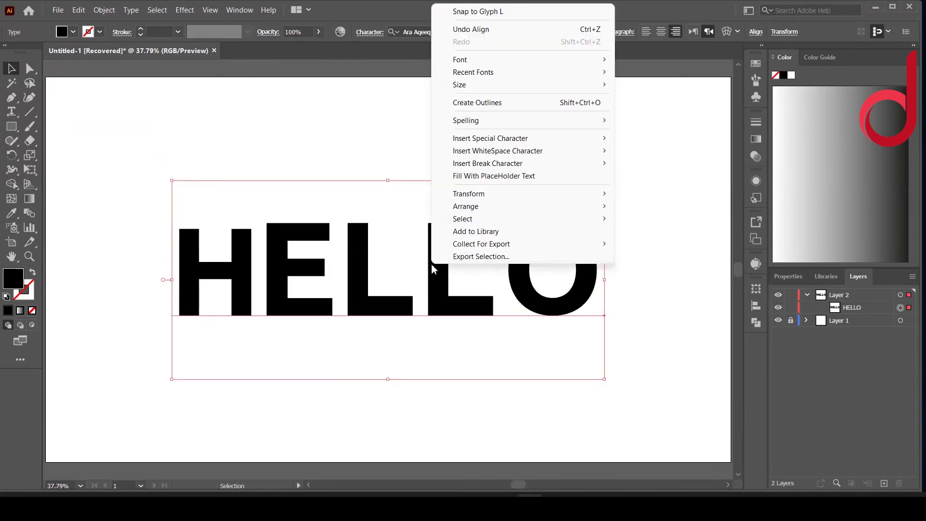
left_click(463, 102)
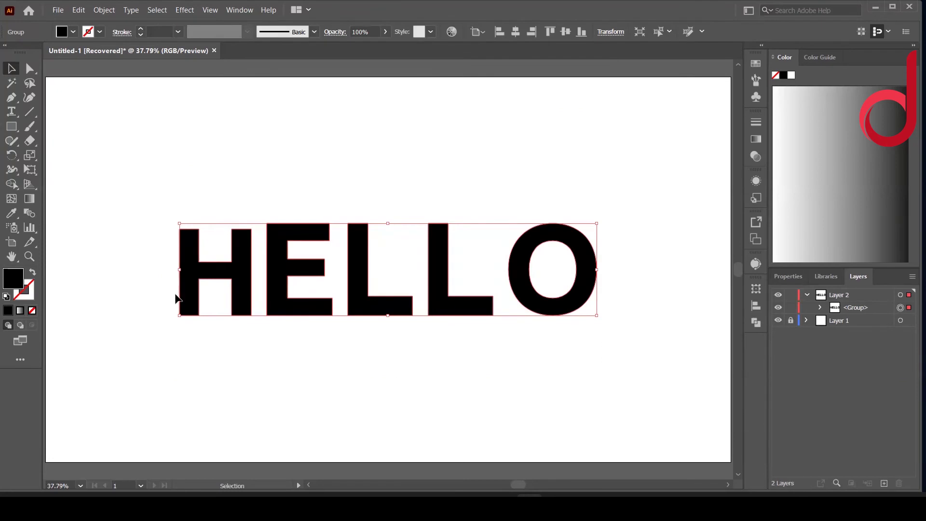
left_click(31, 274)
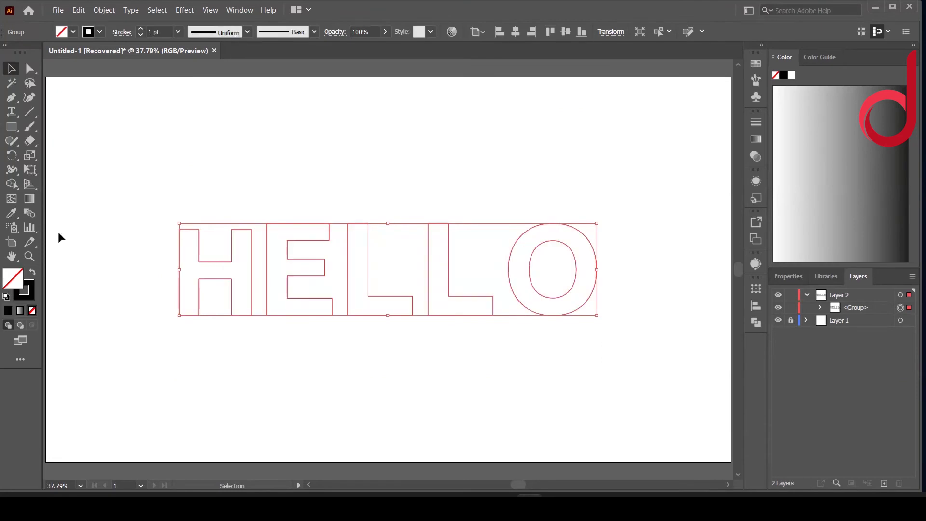
Draw a vertical line near the artboard's left edge and rotate it -45°
left_click(90, 156)
key("backslash")
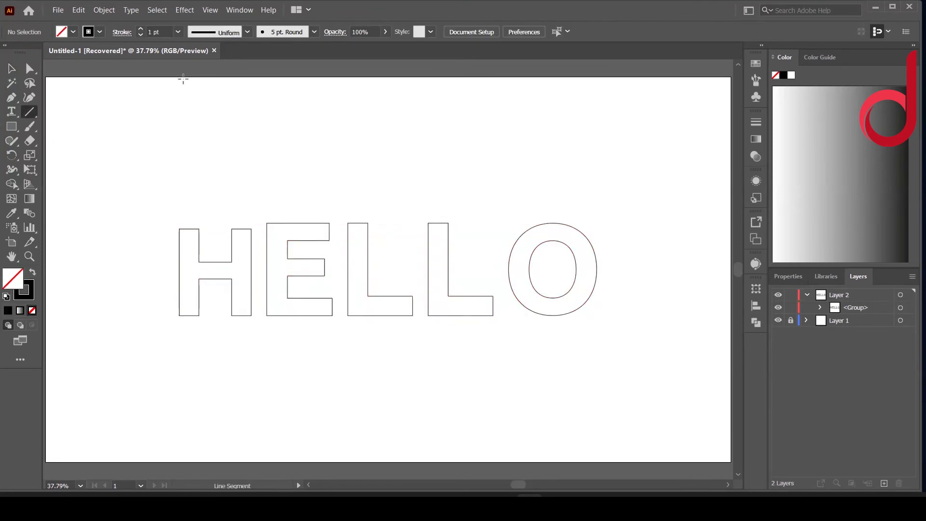
left_click_drag(305, 36, 267, 147)
key("ctrl+z")
key("ctrl+minus")
left_click_drag(126, 73, 164, 433)
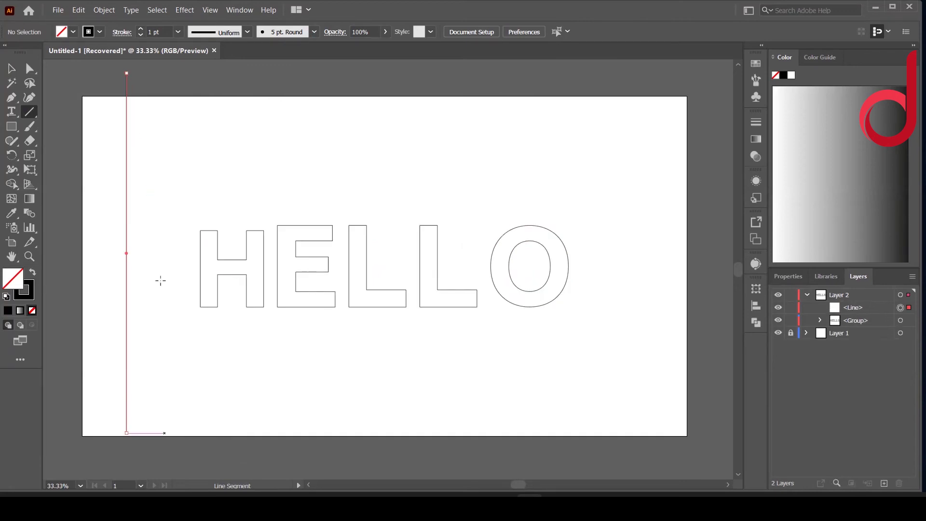
right_click(145, 246)
mouse_move(181, 421)
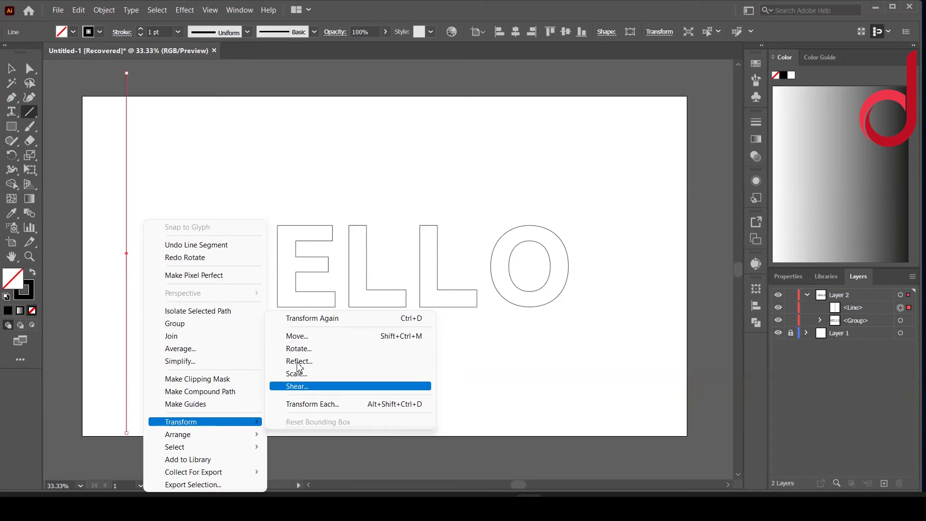
left_click(299, 348)
type("-")
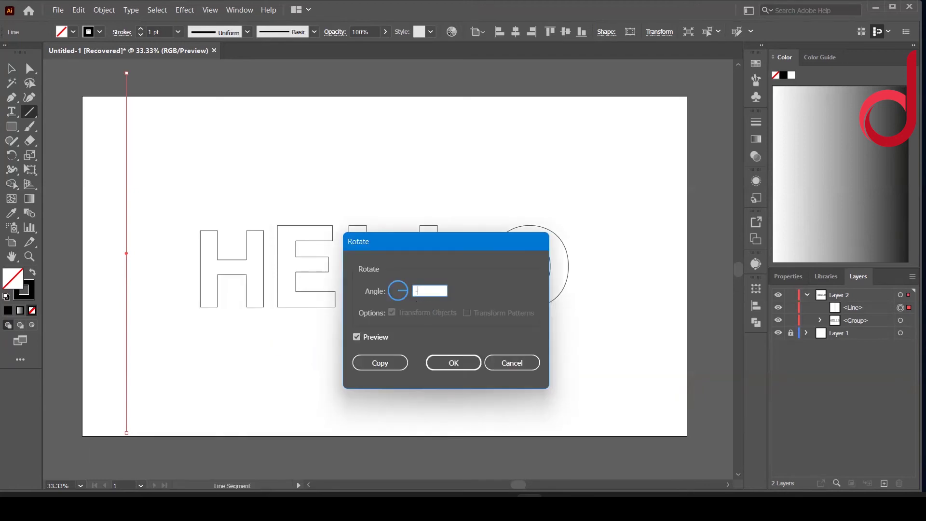
type("45")
left_click(440, 365)
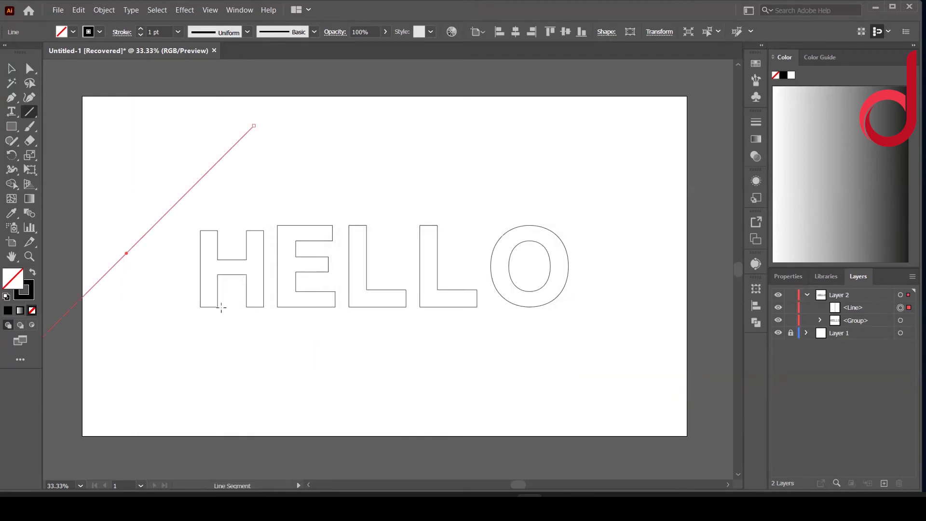
Copy the diagonal line to HELLO's lower right and nudge the original
key("v")
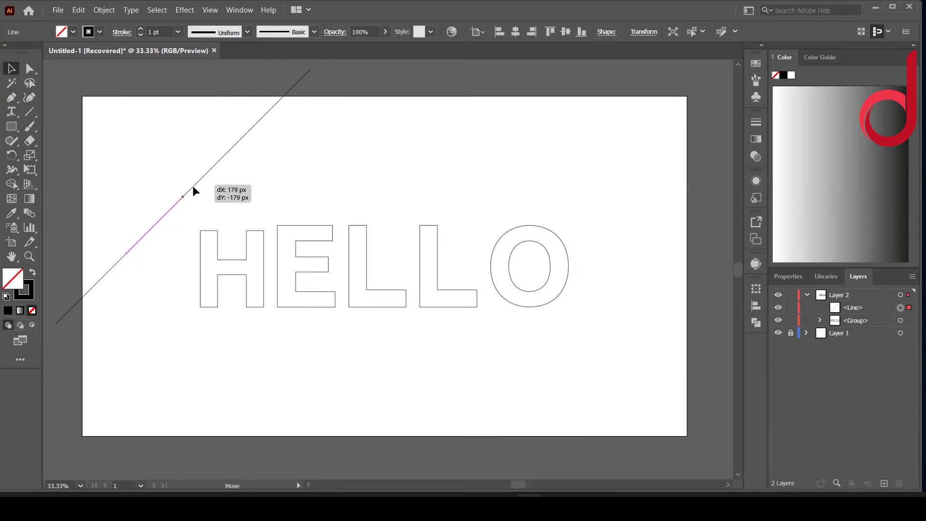
left_click_drag(144, 233, 192, 185)
left_click_drag(434, 321, 533, 331)
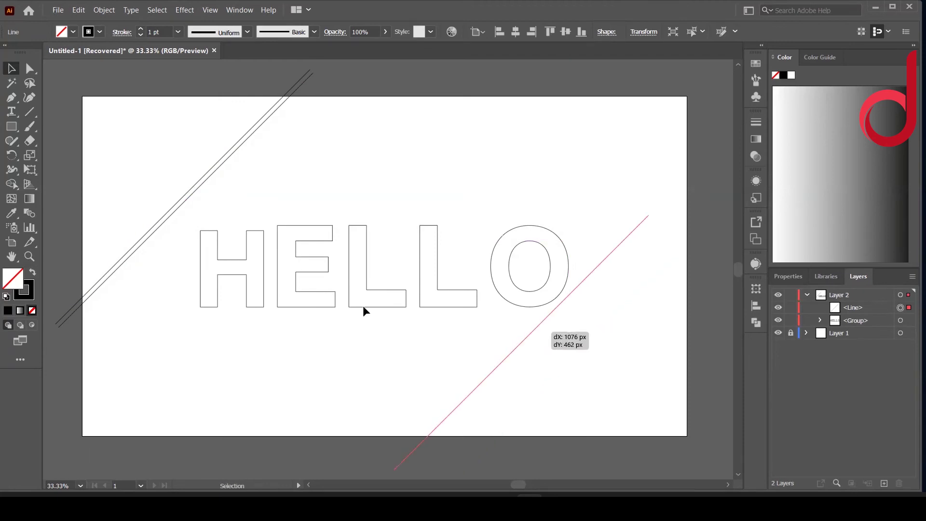
left_click_drag(190, 191, 213, 212)
left_click(571, 259)
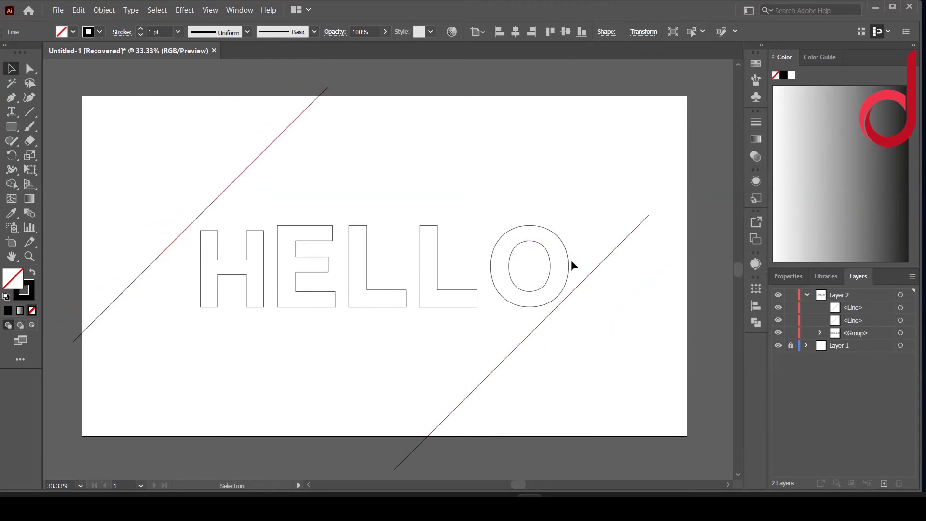
With both diagonal lines selected, set Blend Options to 100 specified steps
left_click(584, 279)
left_click(283, 122, "shift")
left_click(105, 9)
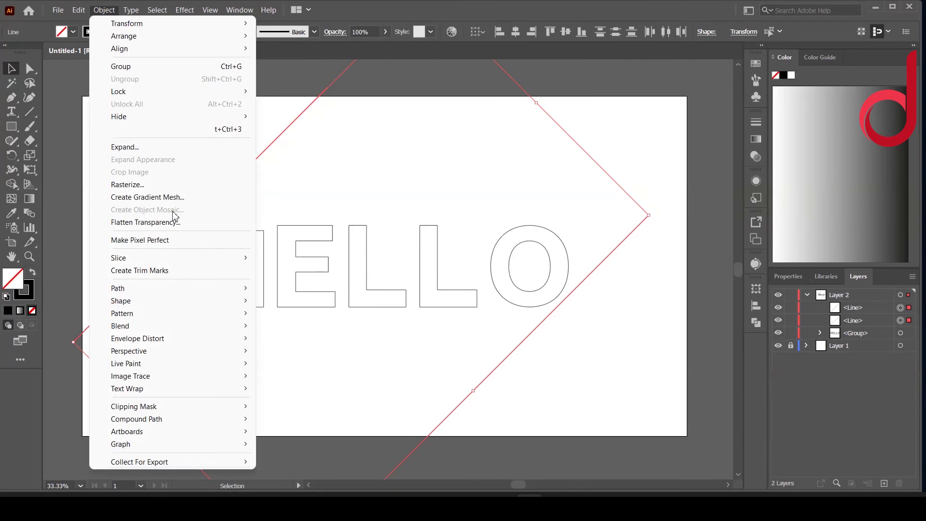
mouse_move(120, 325)
left_click(290, 357)
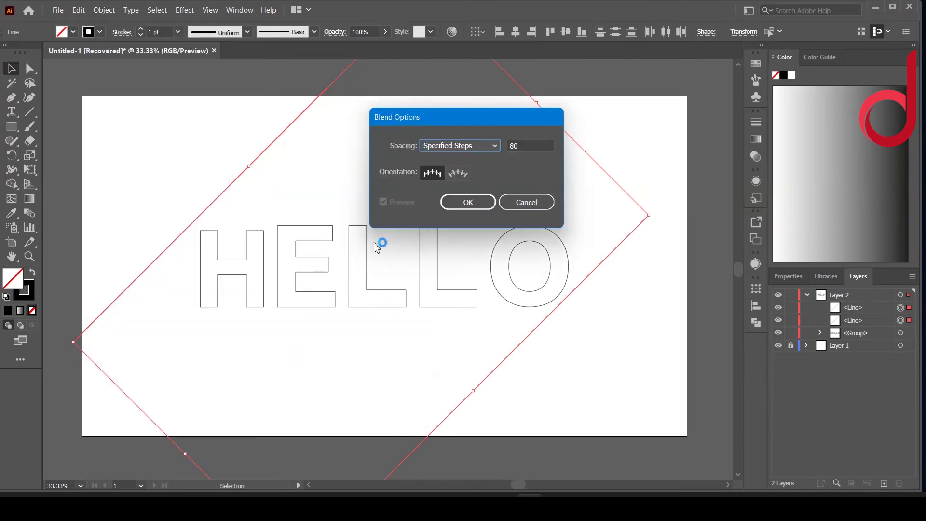
left_click(512, 145)
double_click(513, 145)
type("100")
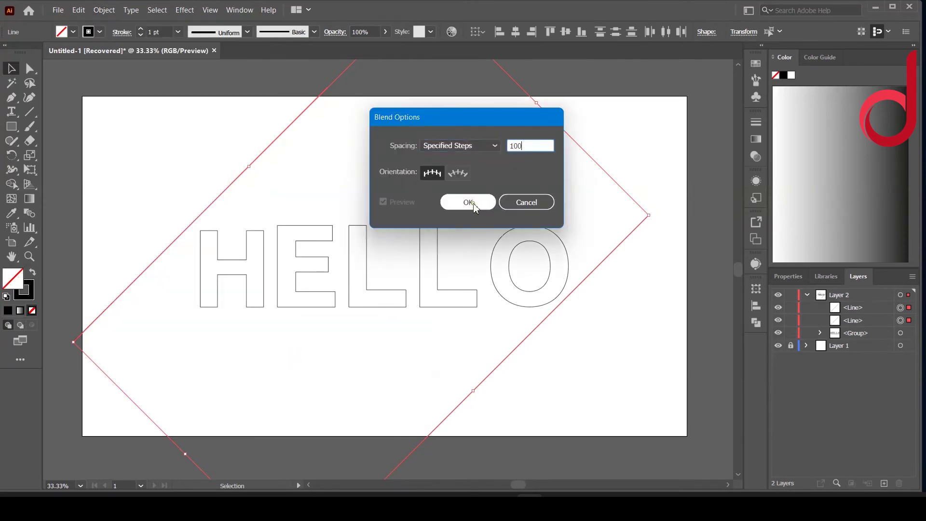
left_click(467, 202)
Make the blend, then raise its step count for denser hatching
left_click(104, 9)
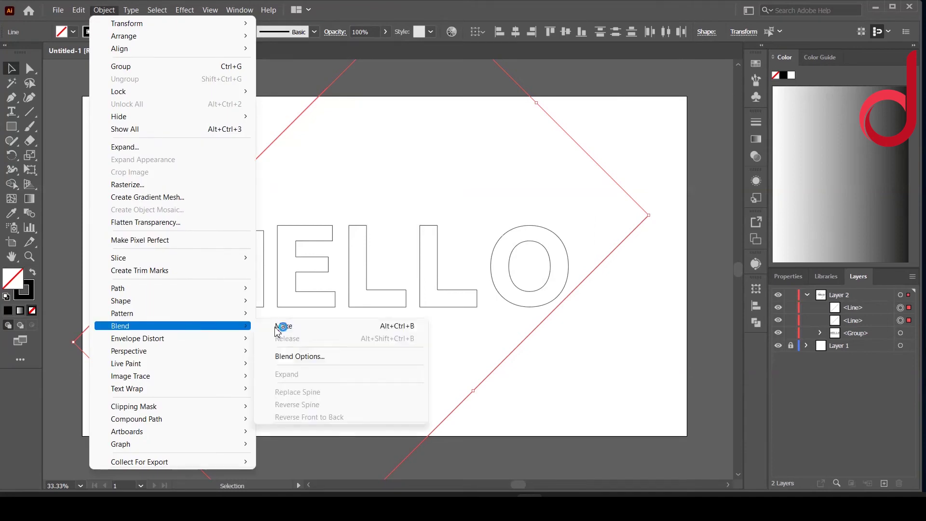
left_click(284, 327)
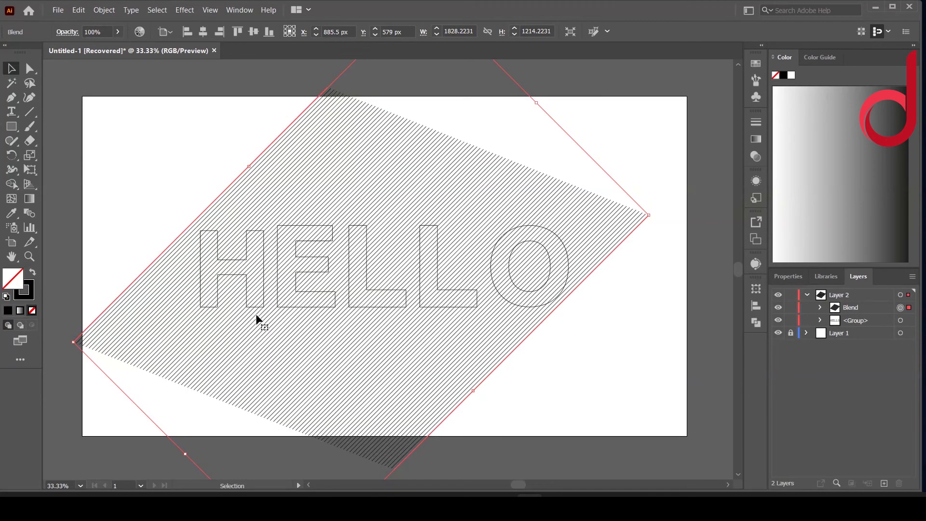
key("w")
key("Return")
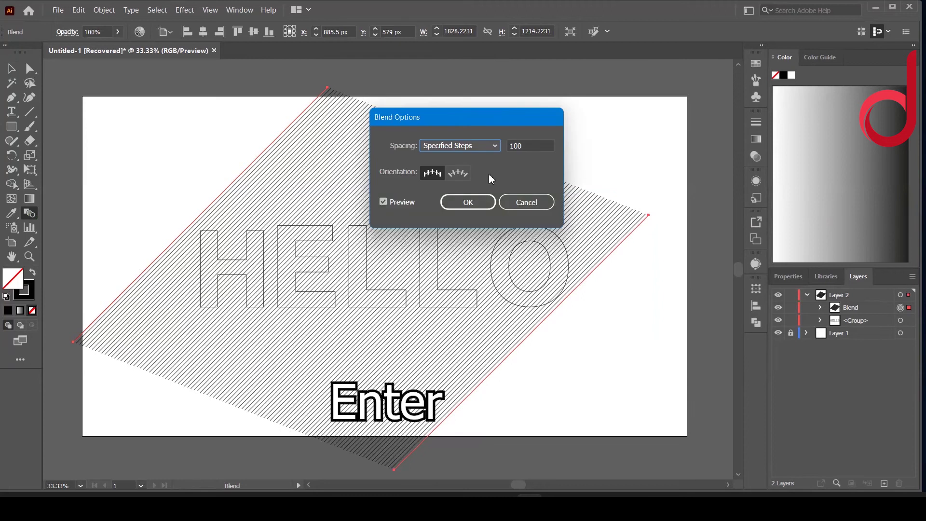
key("shift+Up")
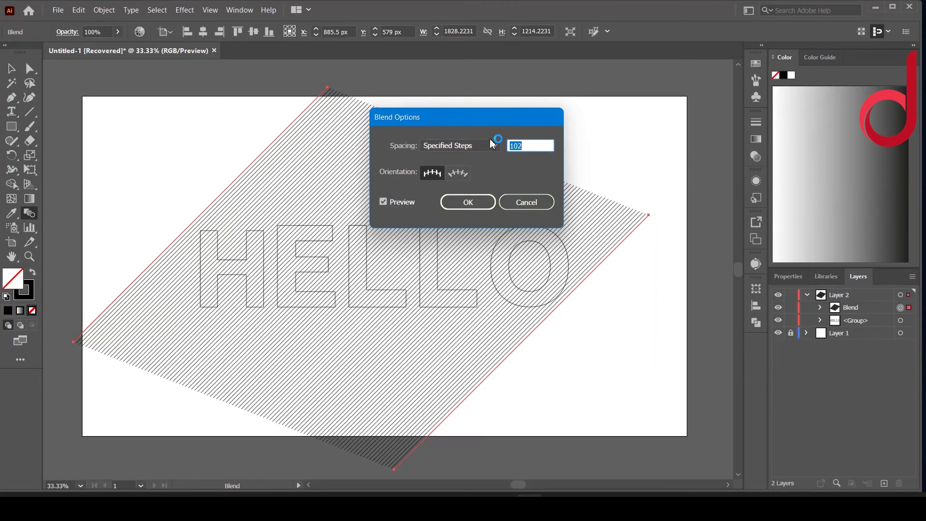
key("shift+Up")
key("Up")
left_click(469, 203)
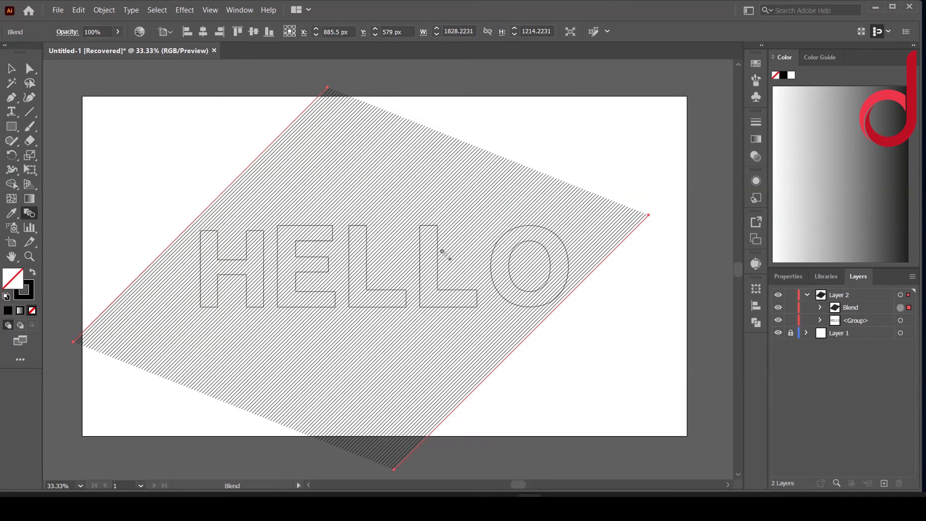
Expand the hatch blend into separate lines
left_click(104, 9)
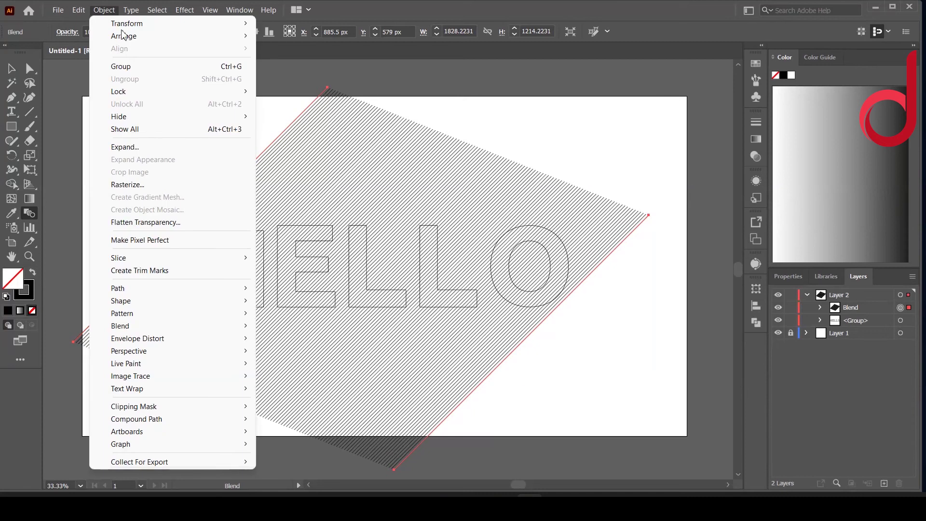
left_click(157, 147)
left_click(354, 316)
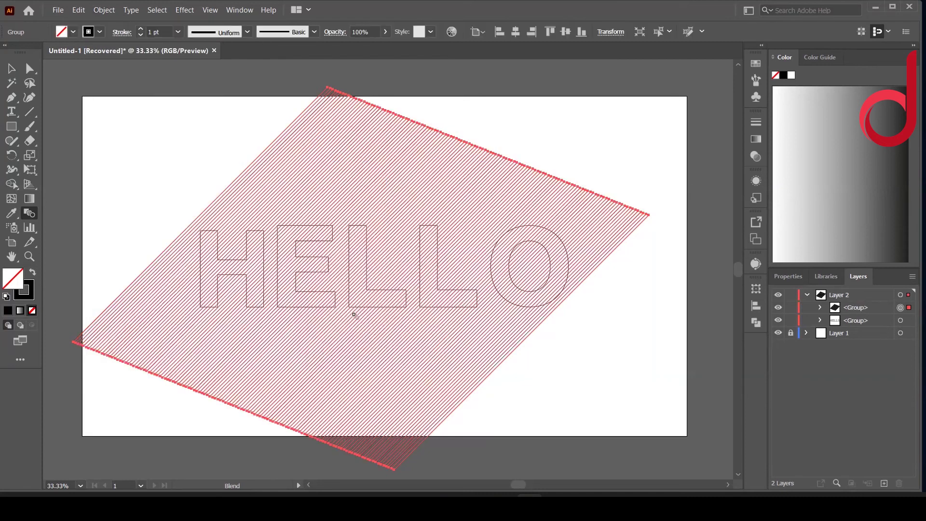
left_click(11, 68)
Use Shape Builder to delete the hatch above and below the HELLO letters
left_click_drag(71, 183, 619, 332)
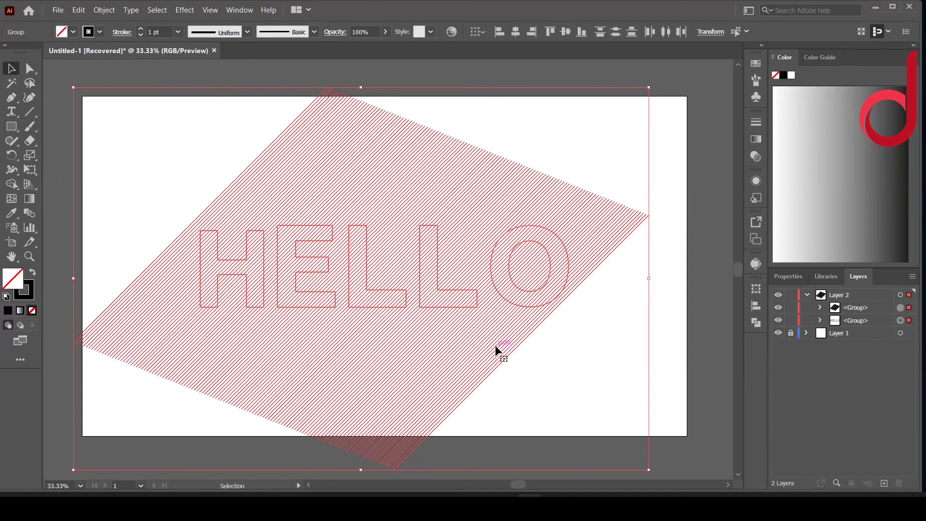
left_click(12, 184)
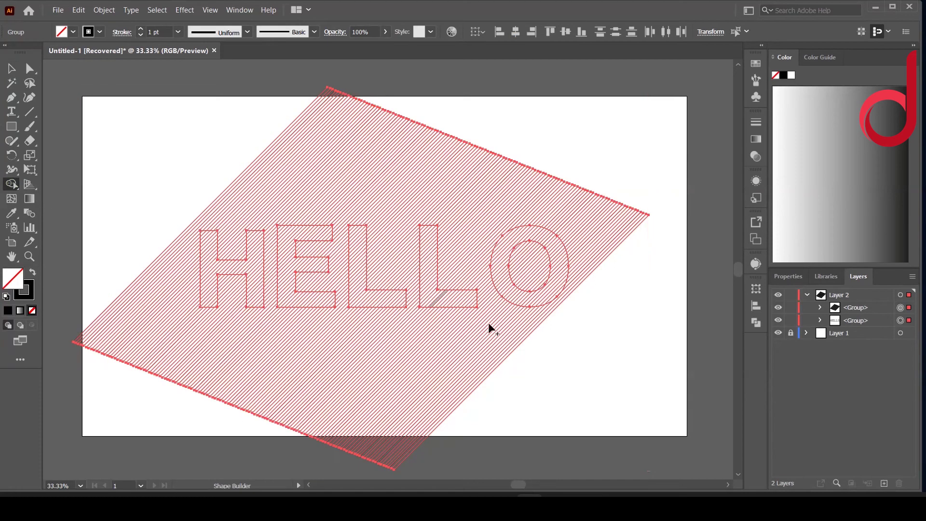
left_click_drag(627, 256, 260, 120)
left_click_drag(492, 391, 83, 325, "alt")
Delete the hatch in gaps between letters, the E and H notches, and the O's counter
left_click(488, 300, "alt")
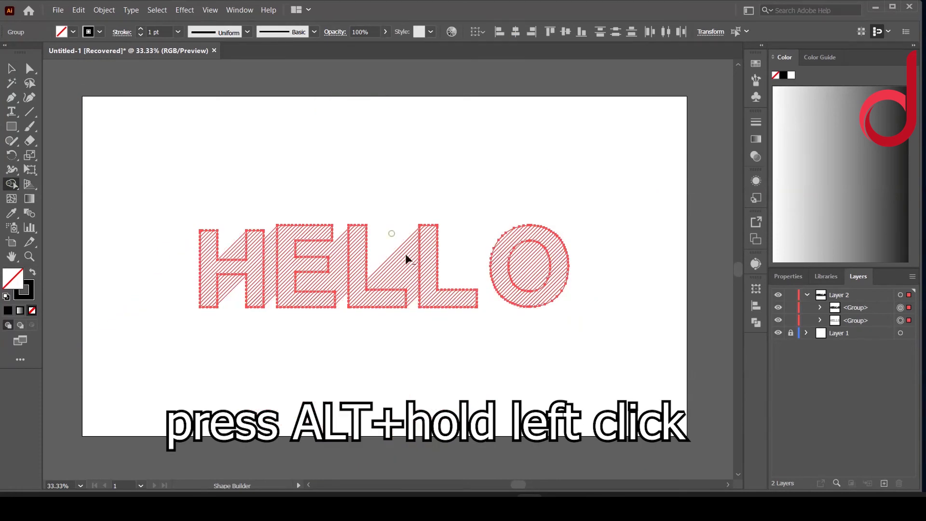
left_click_drag(392, 235, 410, 288)
mouse_move(314, 218)
left_mouse_down("alt")
mouse_move(339, 227)
mouse_move(336, 322)
left_mouse_up("alt")
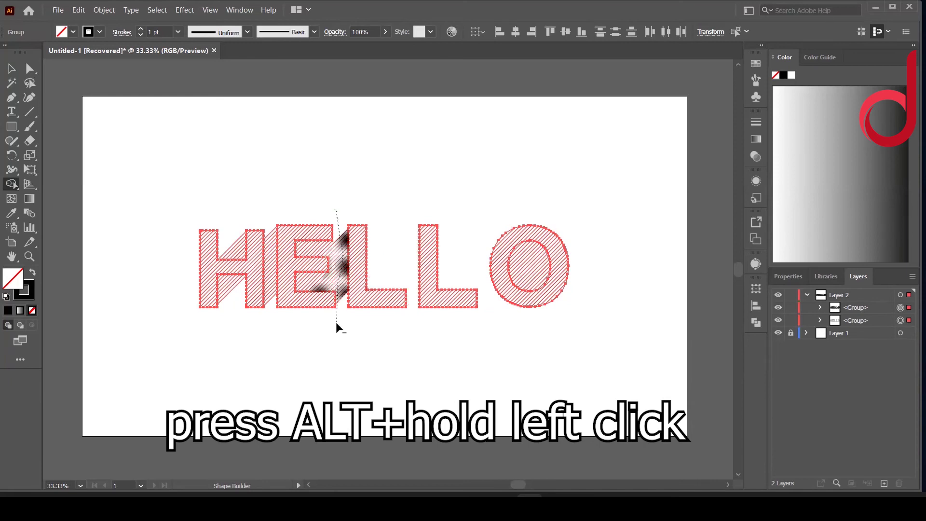
left_click_drag(300, 280, 326, 247, "alt")
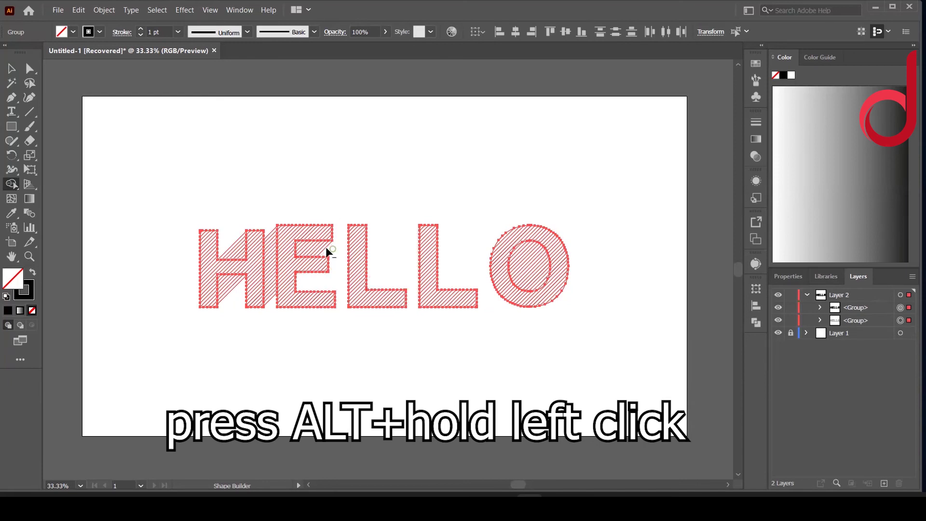
left_click(298, 249, "alt")
left_click_drag(271, 282, 228, 296, "alt")
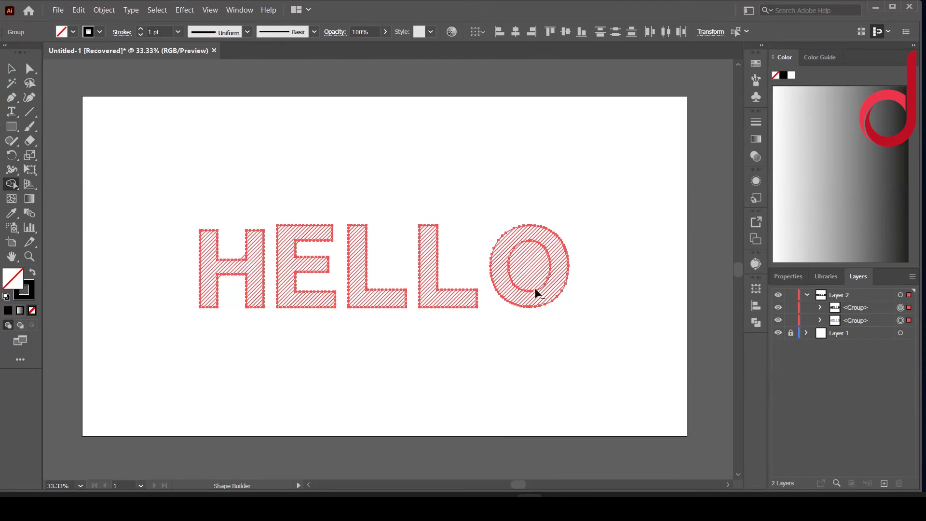
left_click(520, 249, "alt")
scroll(520, 274, "up", 5)
scroll(279, 257, "left", 5)
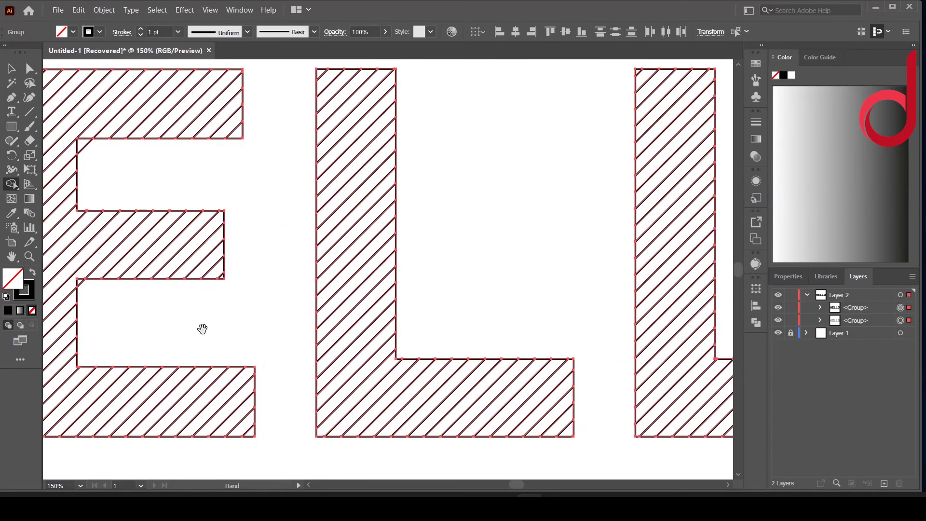
scroll(200, 327, "left", 3)
scroll(131, 251, "left", 5)
scroll(131, 251, "down", 2)
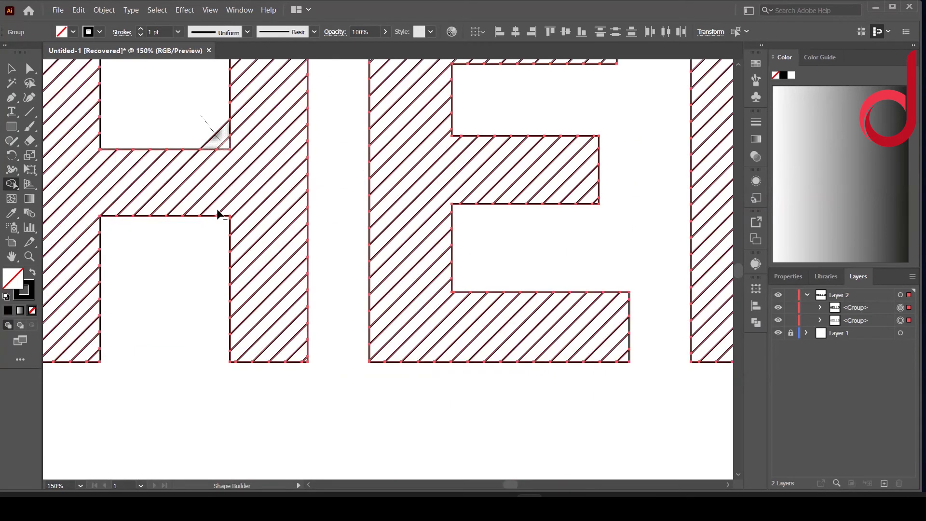
scroll(516, 254, "down", 2)
scroll(517, 254, "down", 1)
Hide the letter outlines and set the HELLO hatch stroke weight to 5 pt
left_click(779, 320)
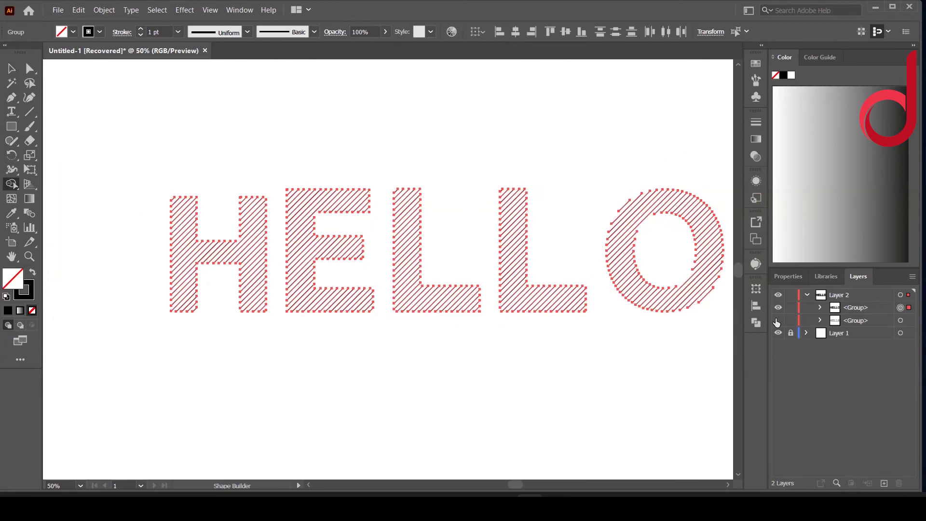
key("v")
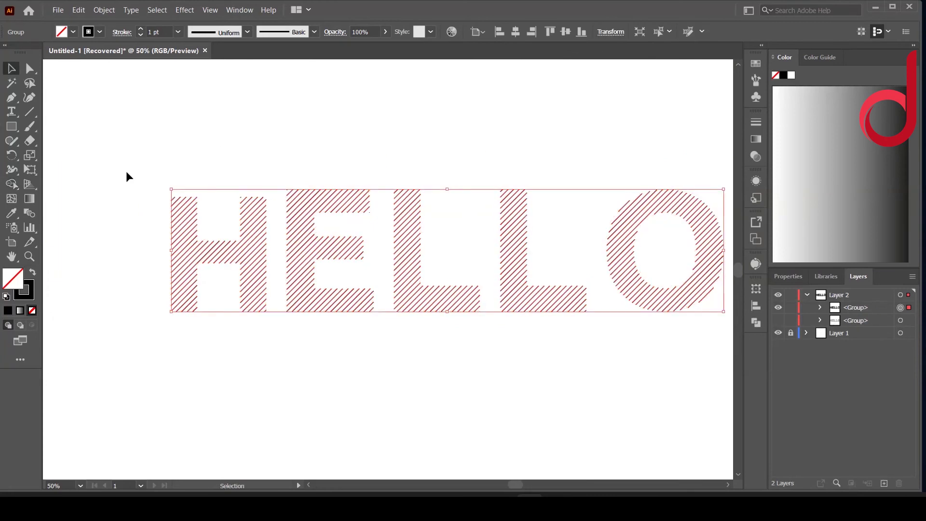
left_click(141, 28)
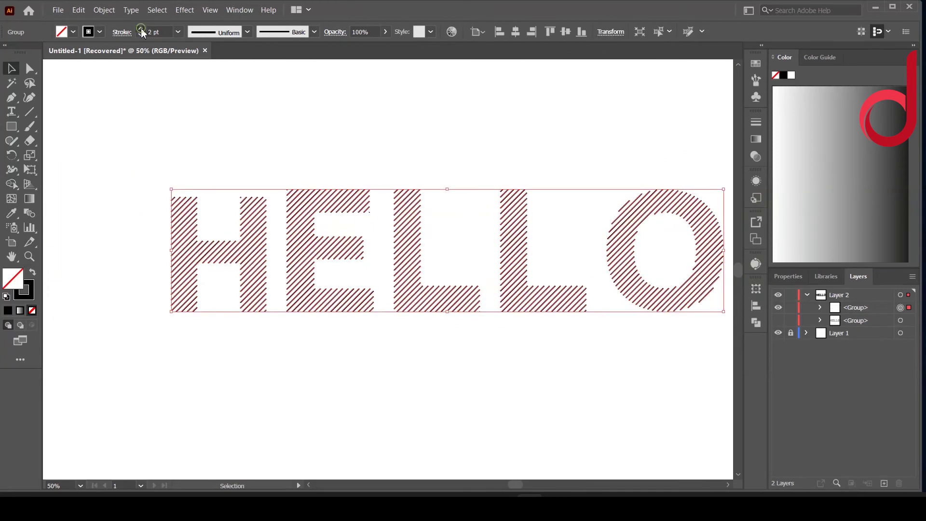
left_click(141, 28)
left_click(140, 28)
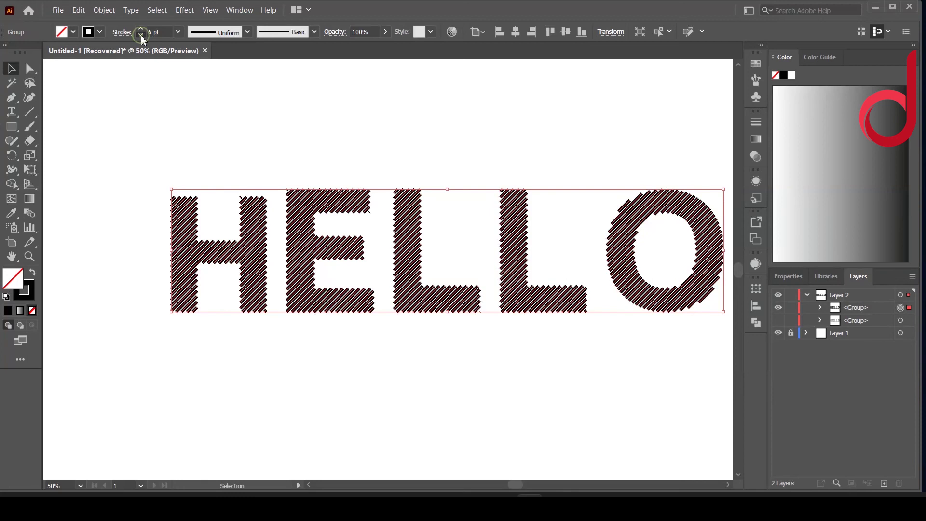
left_click(141, 36)
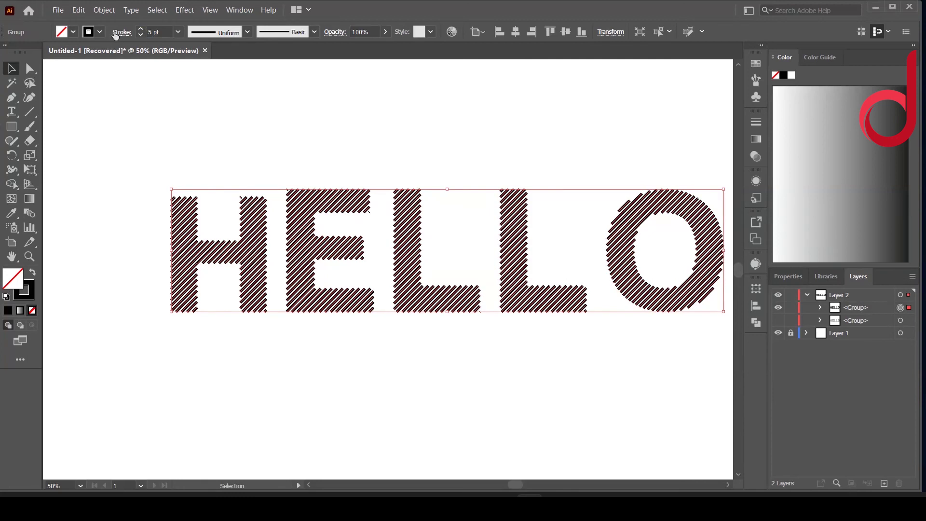
Give the hatch lines round caps, round joins and a tapered width profile
left_click(121, 32)
left_click(61, 63)
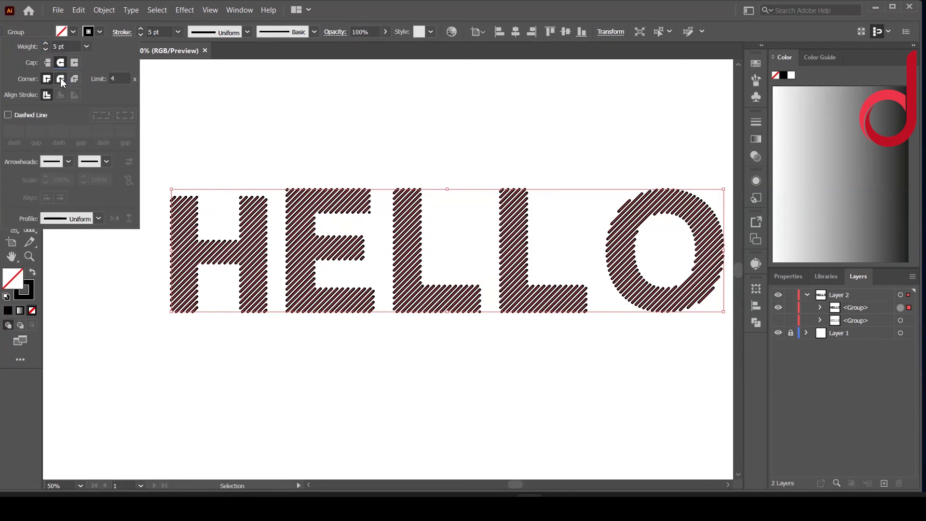
left_click(60, 79)
left_click(99, 219)
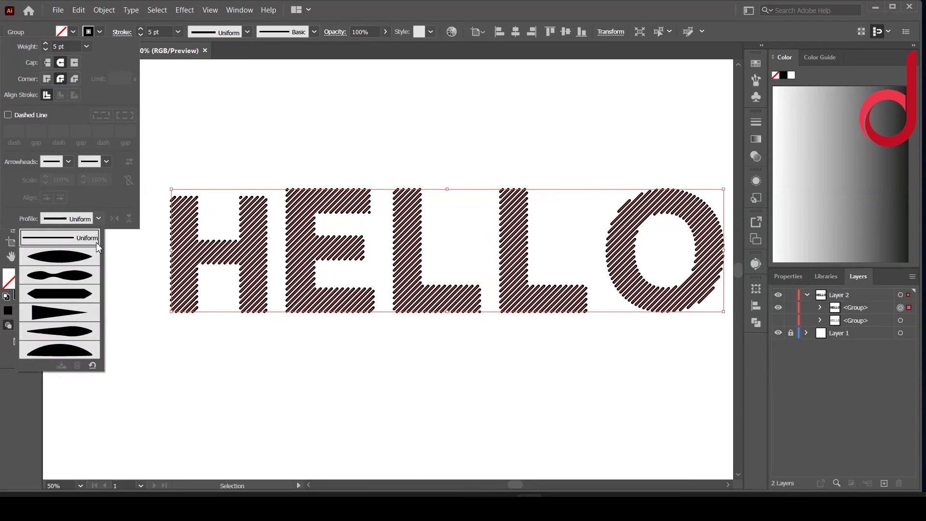
left_click(80, 313)
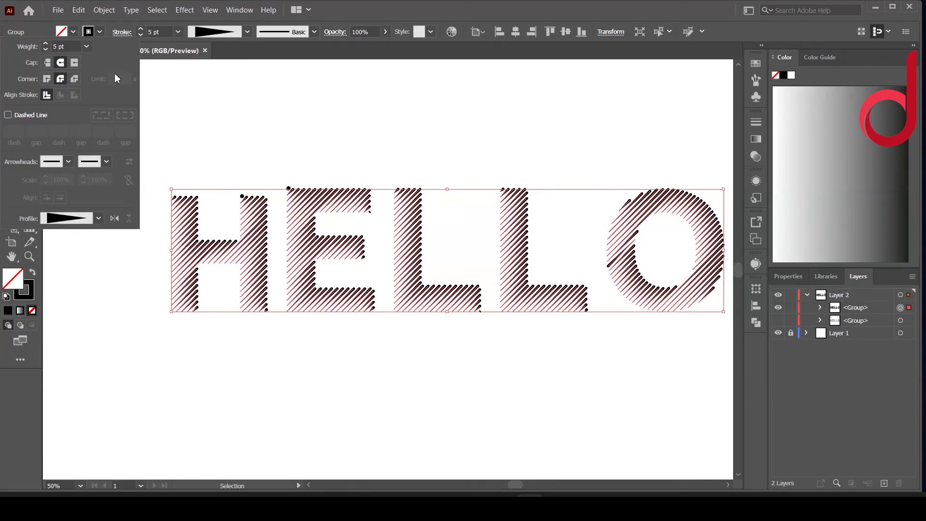
left_click(227, 116)
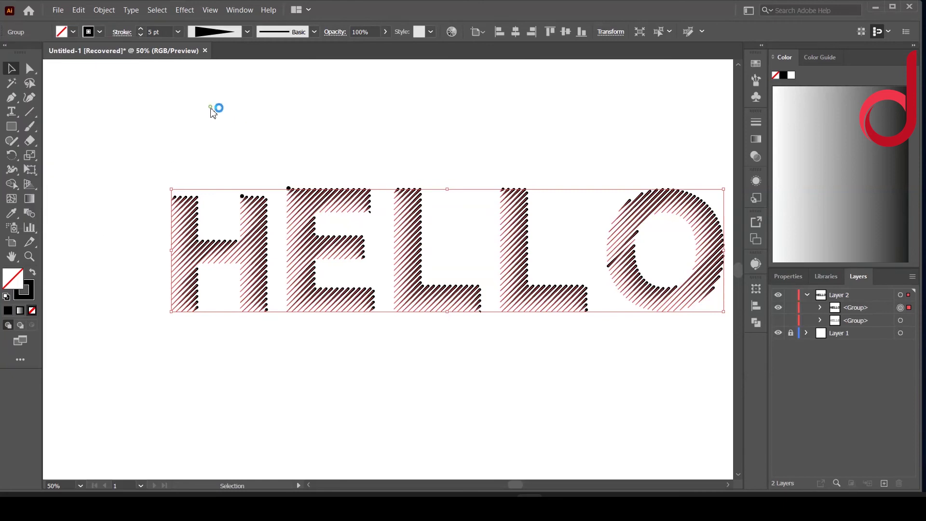
left_click(116, 157)
left_click(361, 237)
Ungroup the HELLO hatch lines and check the stroke options of an O line
right_click(362, 237)
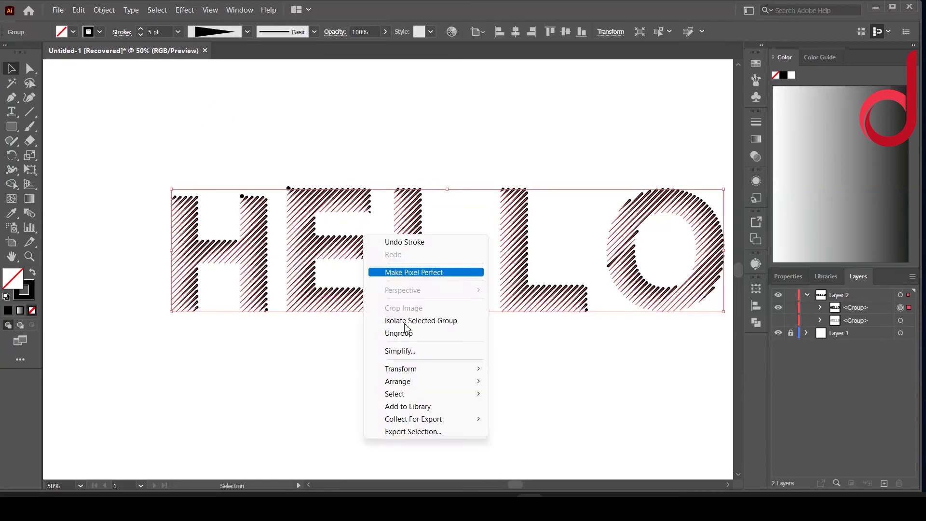
left_click(395, 333)
left_click(628, 319)
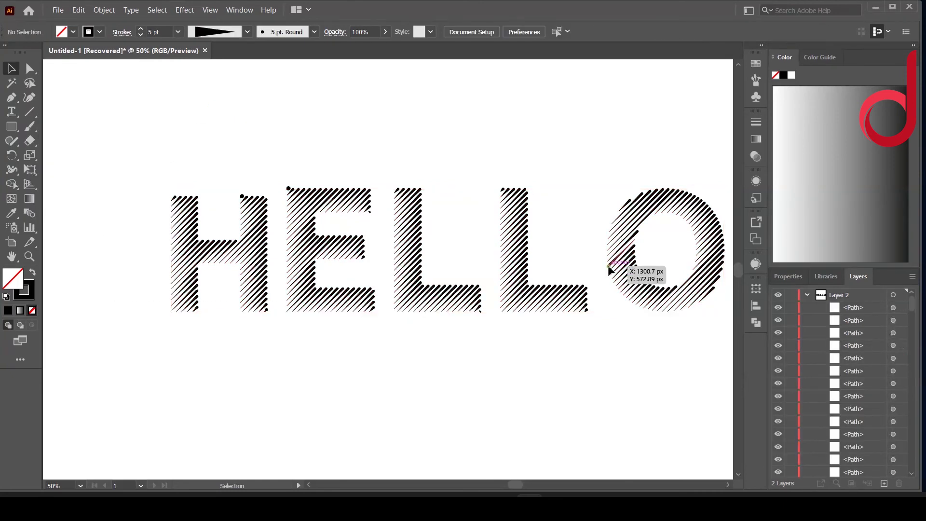
left_click_drag(609, 270, 609, 269)
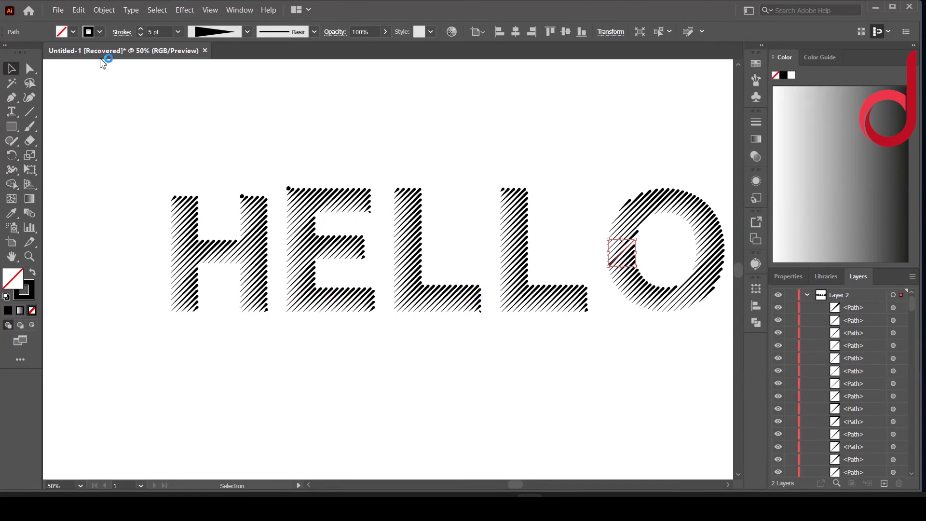
left_click(122, 32)
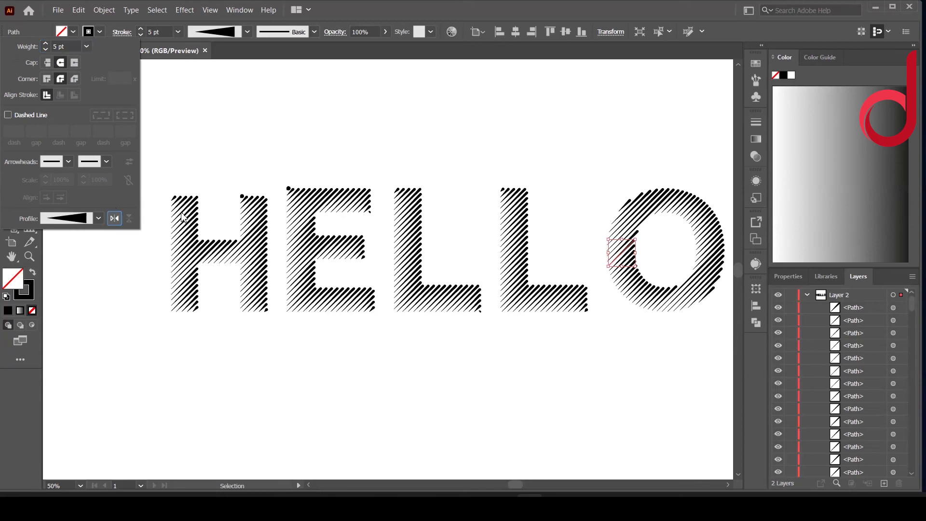
left_click(224, 144)
scroll(224, 143, "down", 2)
Apply the elliptical Width Profile 1 to the H's hatch lines
left_click_drag(136, 124, 268, 282)
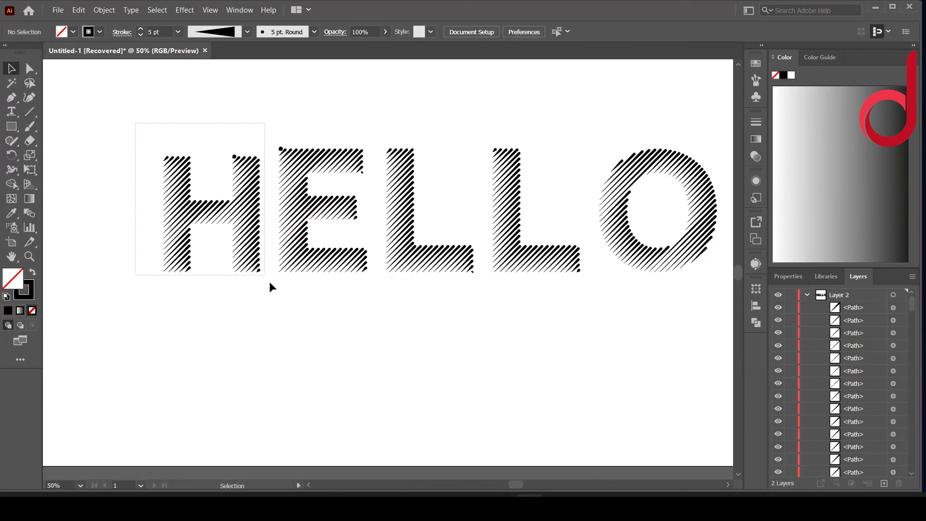
left_click(247, 32)
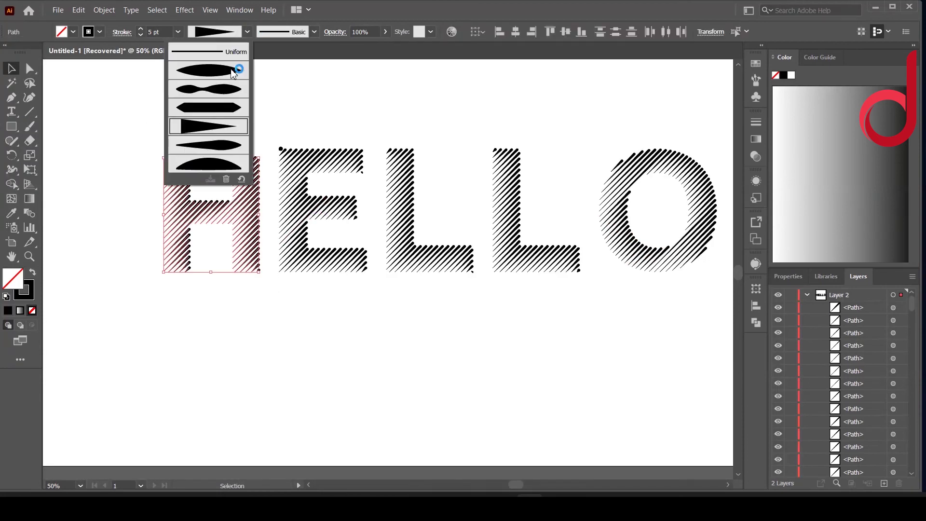
left_click(233, 73)
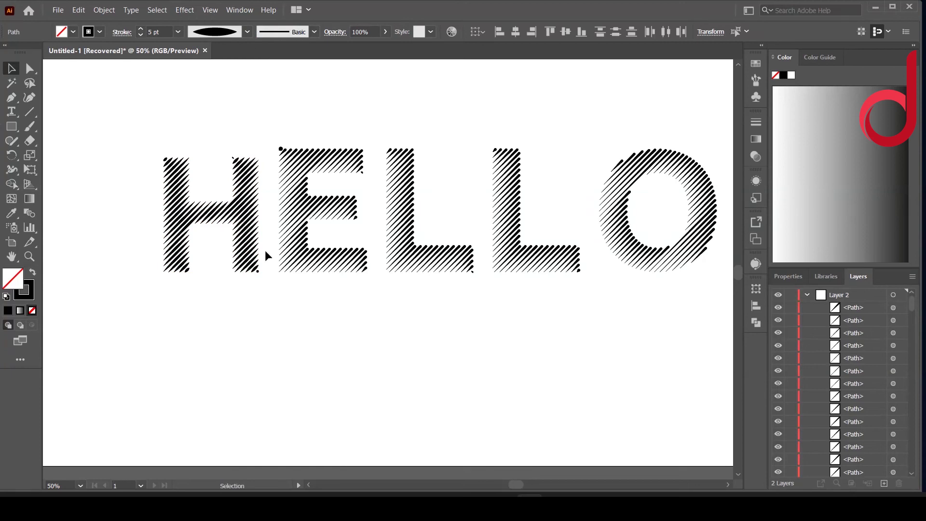
left_click_drag(282, 281, 365, 131)
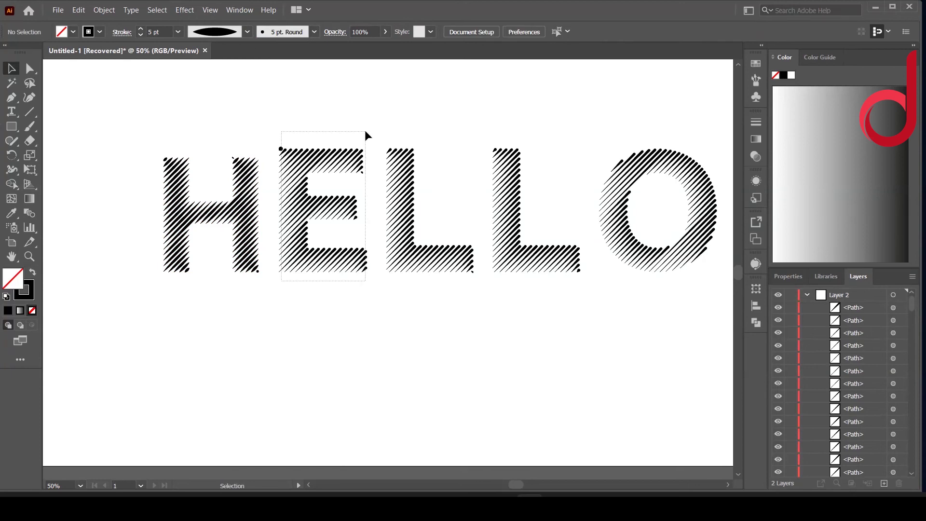
left_click_drag(273, 122, 371, 284)
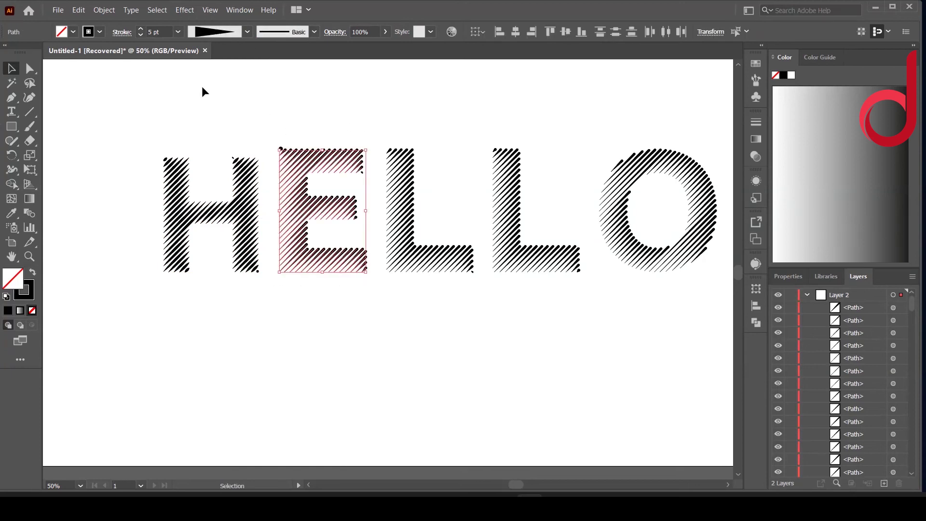
Make the E's hatch uniform dashed strokes with projecting caps, weight raised to about 7 pt
left_click(122, 32)
left_click(99, 219)
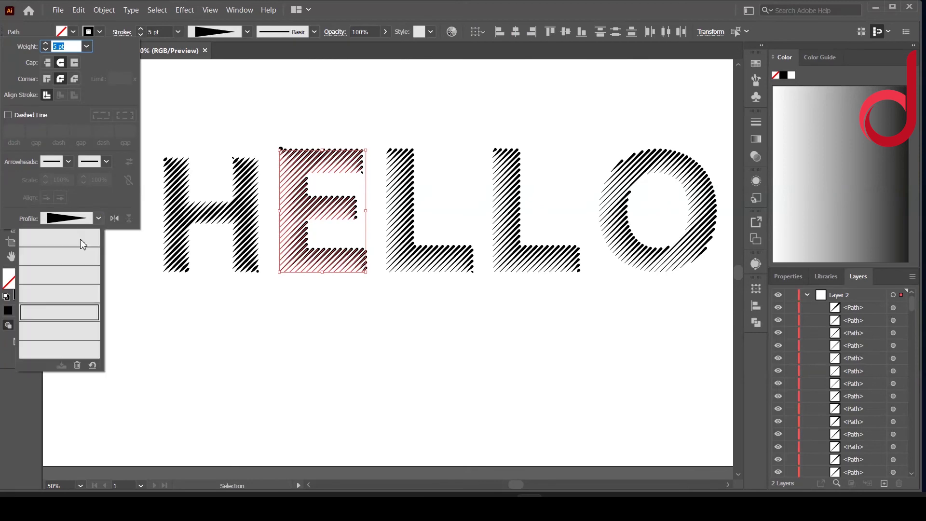
left_click(72, 243)
left_click(75, 63)
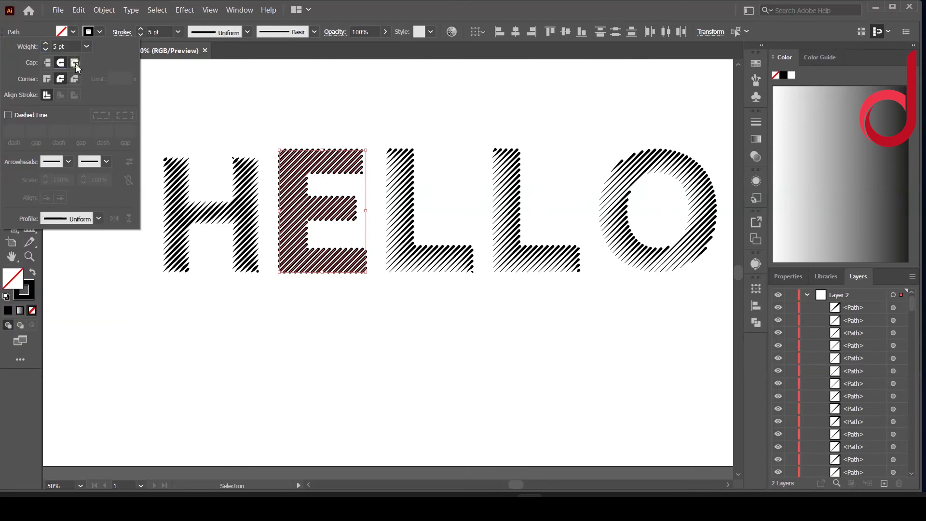
left_click(77, 79)
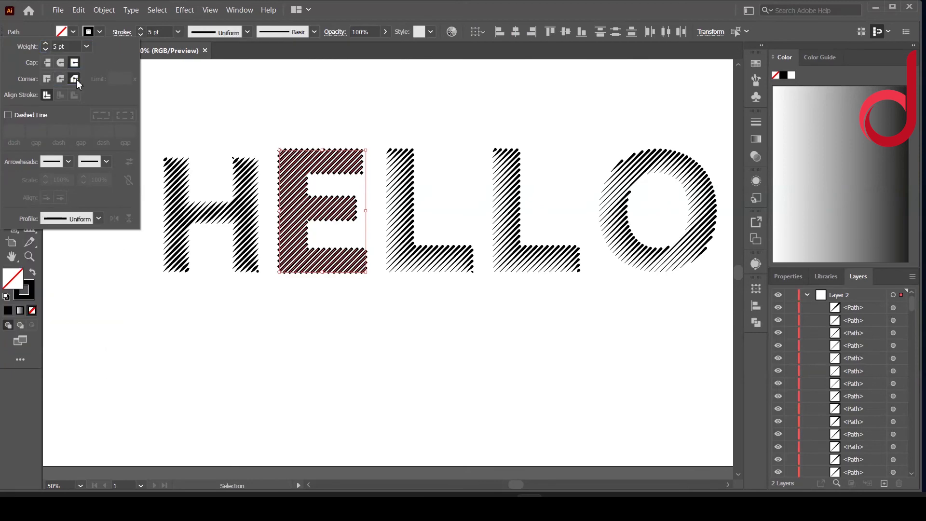
left_click(8, 115)
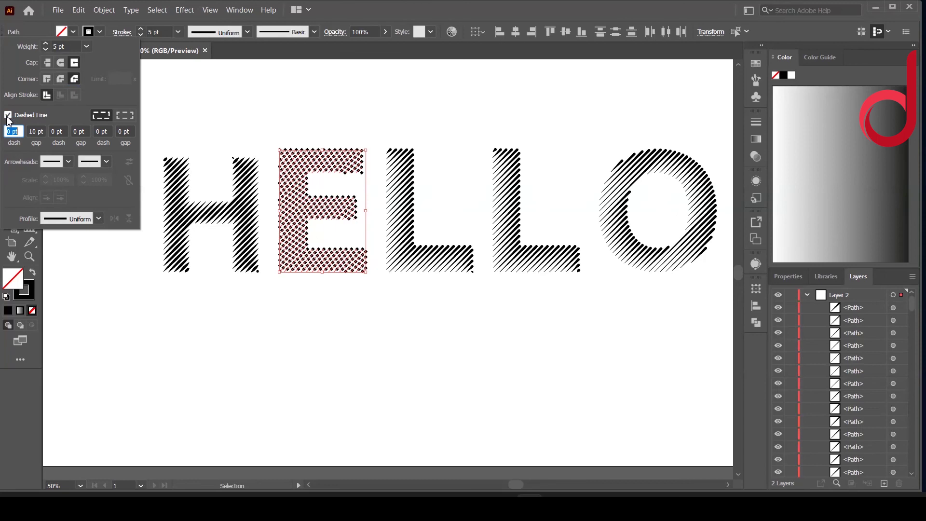
left_click(46, 43)
left_click(45, 44)
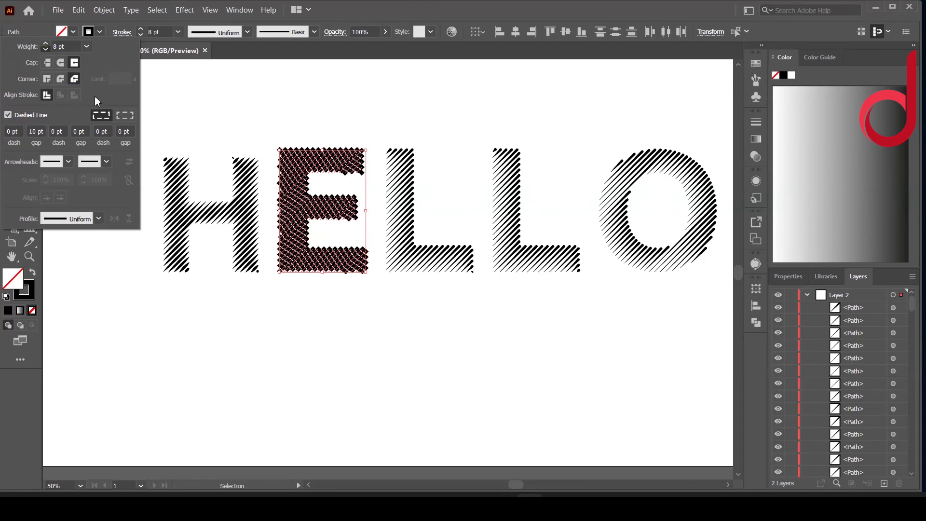
left_click(381, 319)
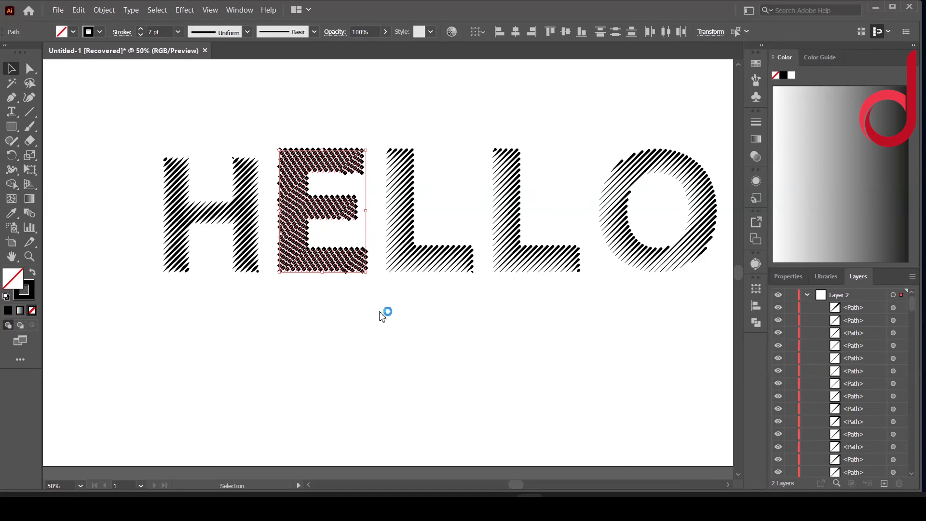
left_click_drag(379, 291, 475, 137)
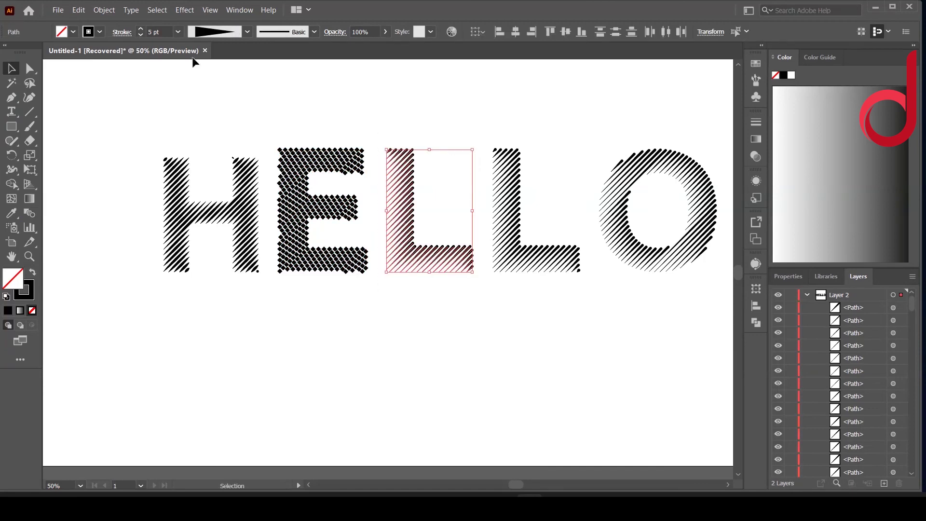
Raise the first L's stroke weight to 8 pt with an arched width profile
left_click(141, 29)
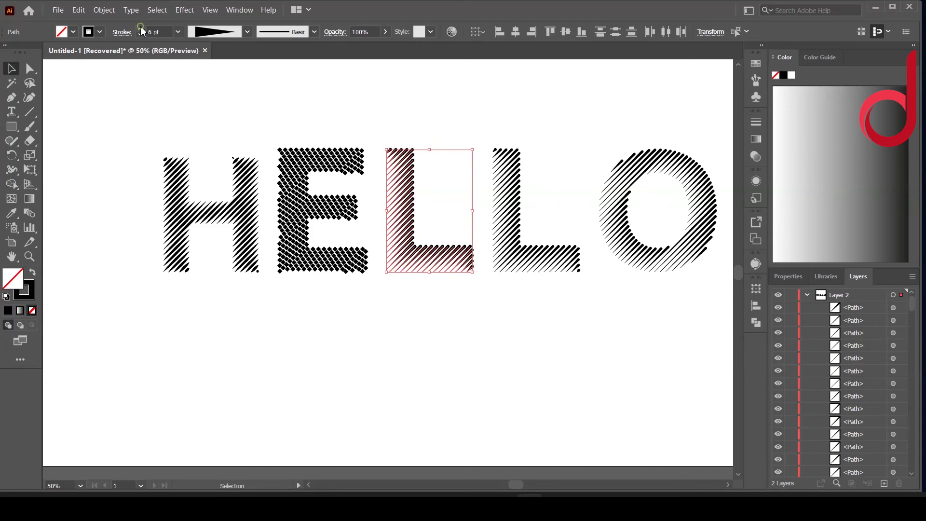
left_click(141, 29)
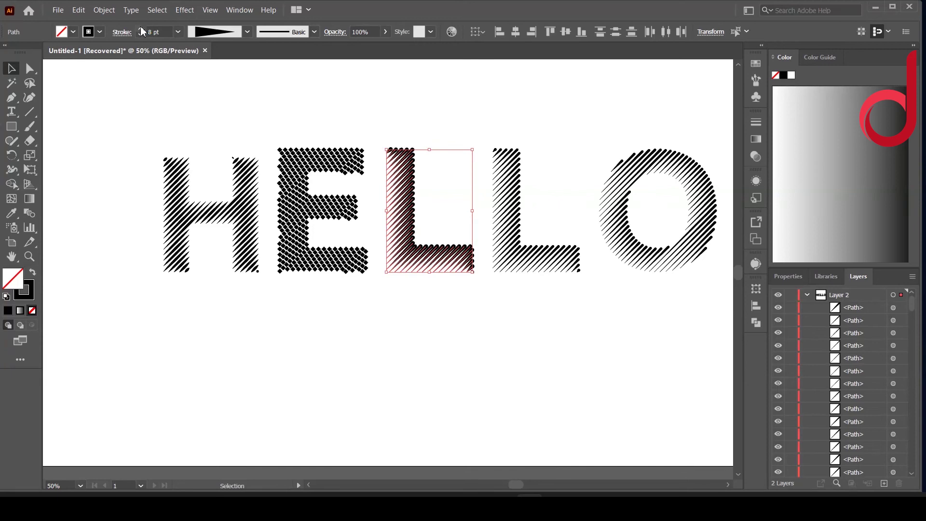
left_click(247, 32)
left_click(227, 169)
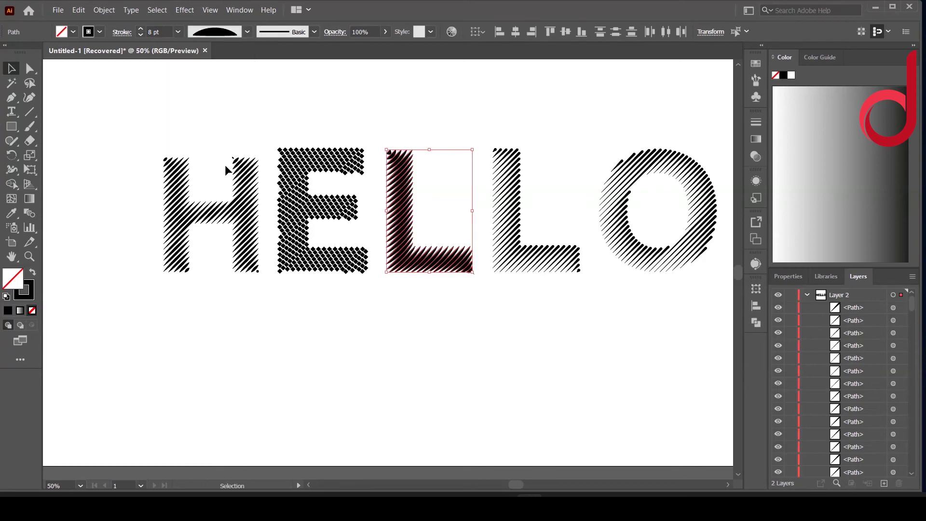
Give the second L's hatch lines a hexagon-shaped width profile
left_click_drag(566, 279, 480, 121)
left_click(178, 32)
left_click(226, 32)
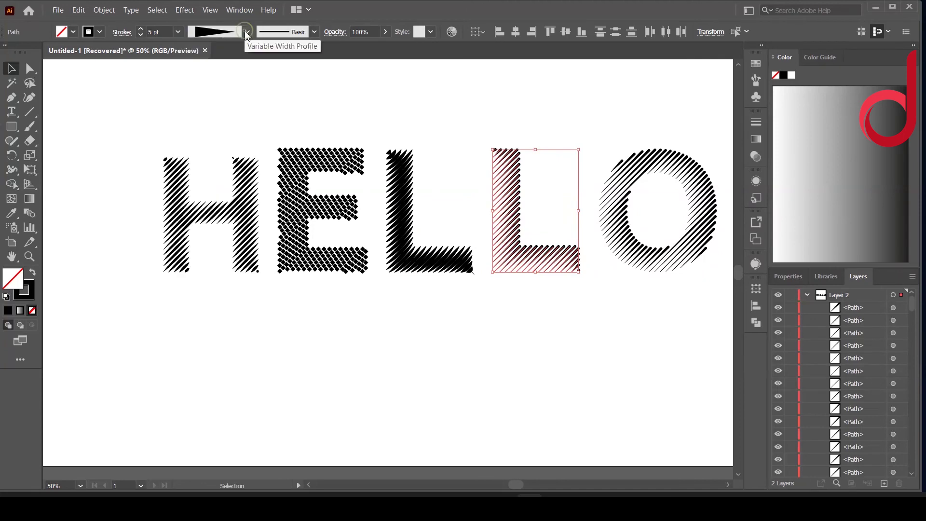
left_click(241, 108)
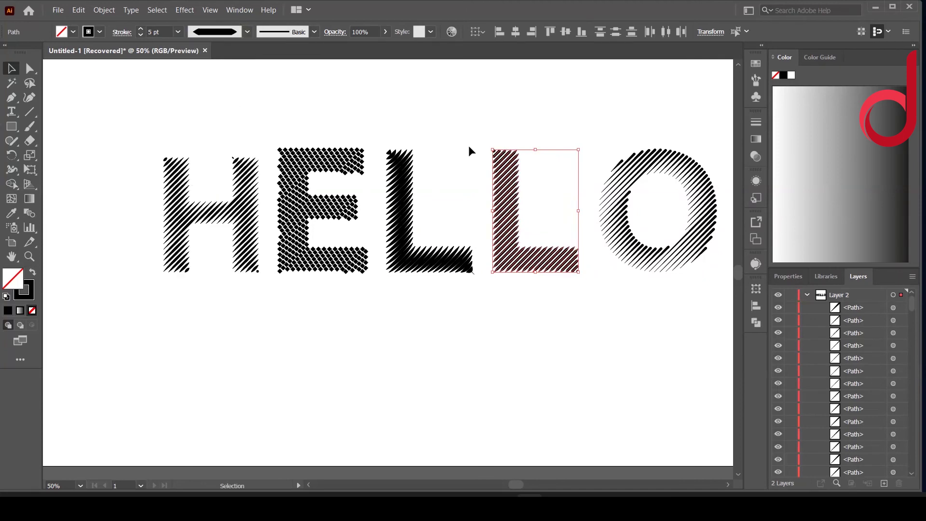
left_click_drag(711, 277, 592, 115)
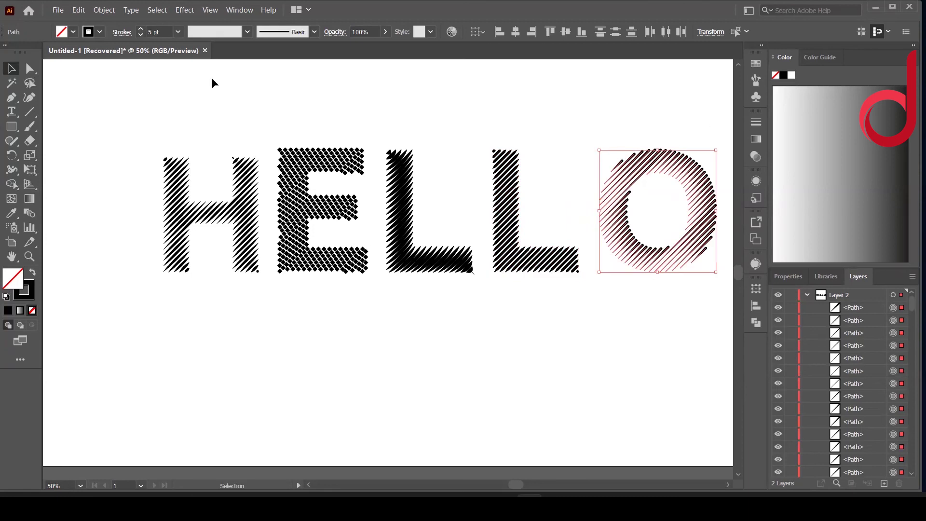
left_click(121, 31)
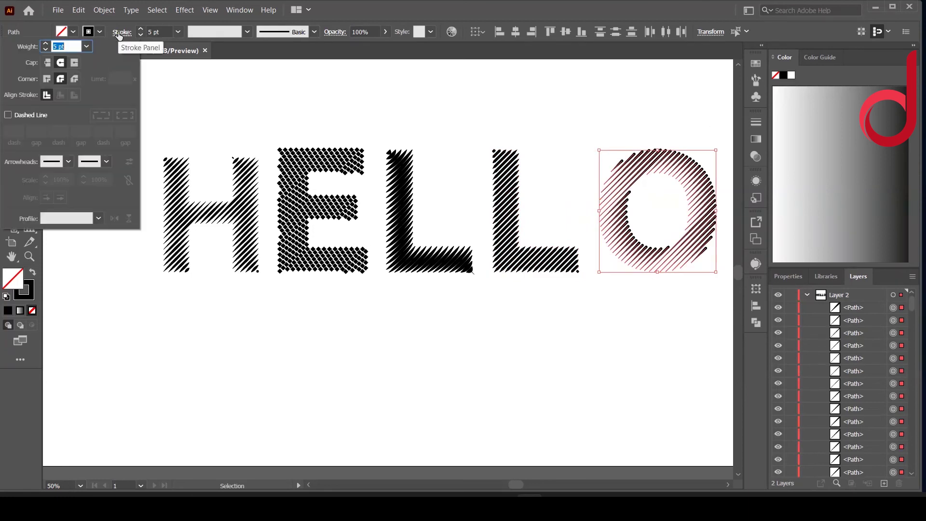
Make the O's strokes dashed (0 pt/10 pt), uniform width, and step weight up to 9 pt
left_click(8, 115)
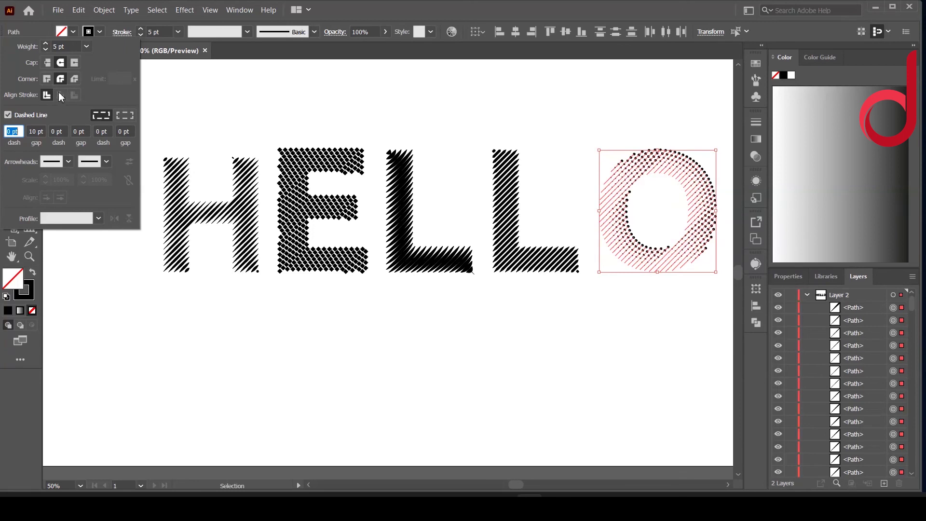
left_click(99, 218)
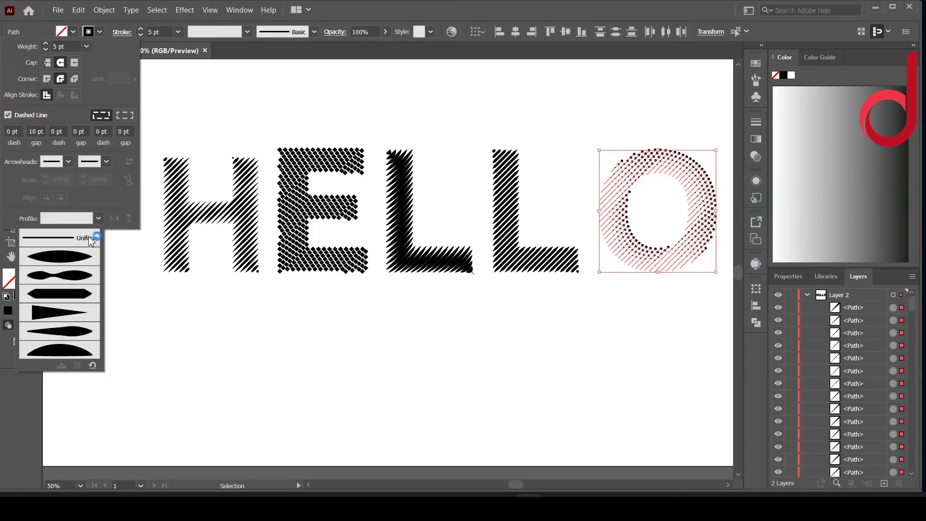
left_click(89, 237)
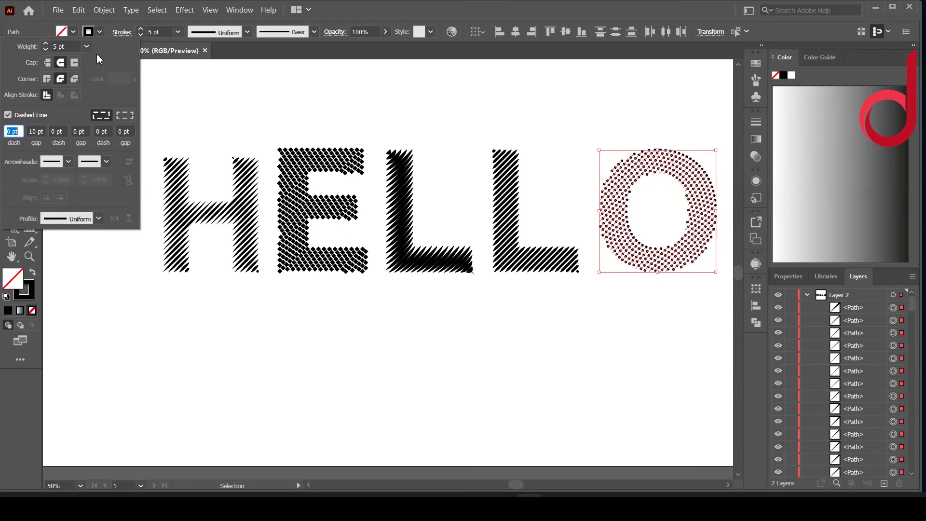
left_click(47, 43)
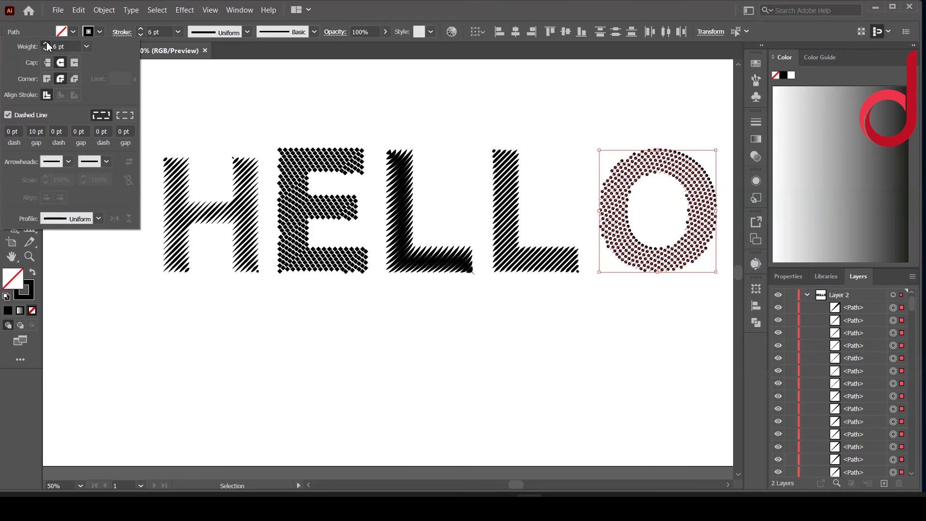
left_click(46, 43)
left_click(46, 42)
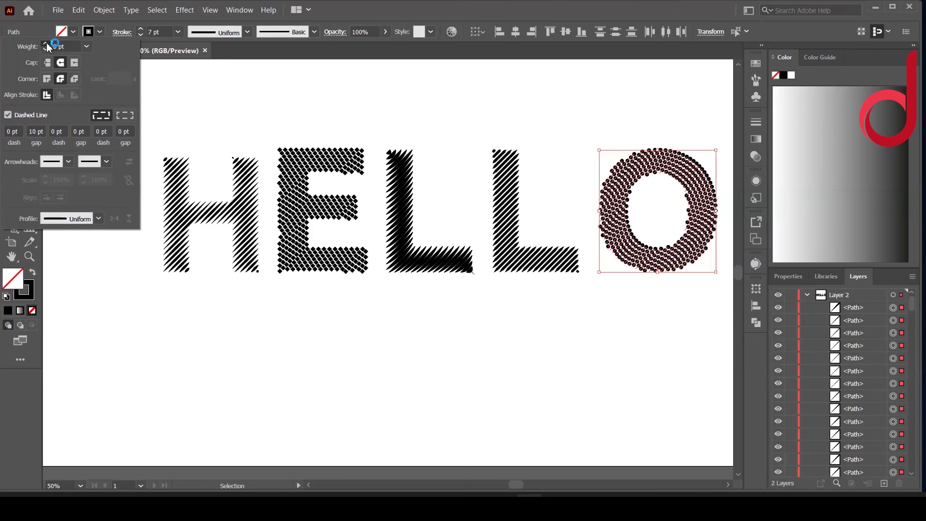
left_click(47, 42)
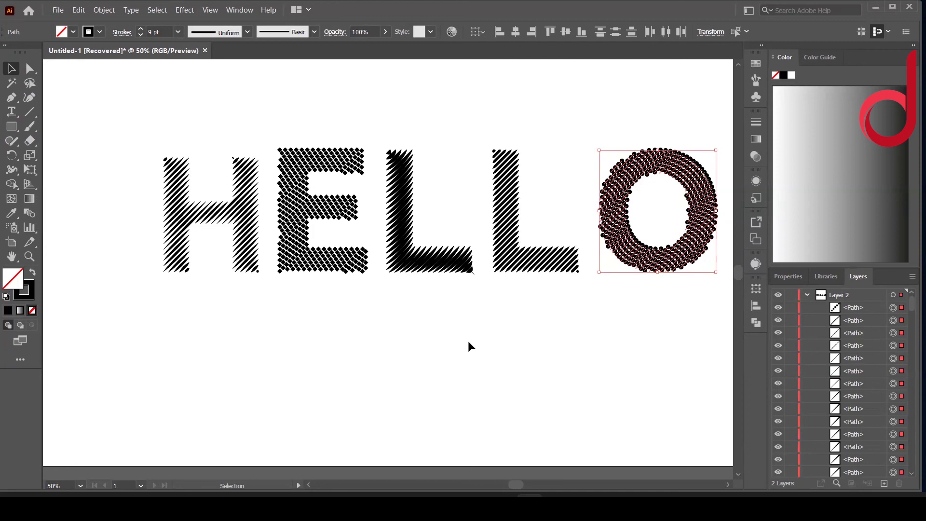
Draw a black rectangle over the artboard, send it to back, and fit the artboard in the window
left_click(482, 330)
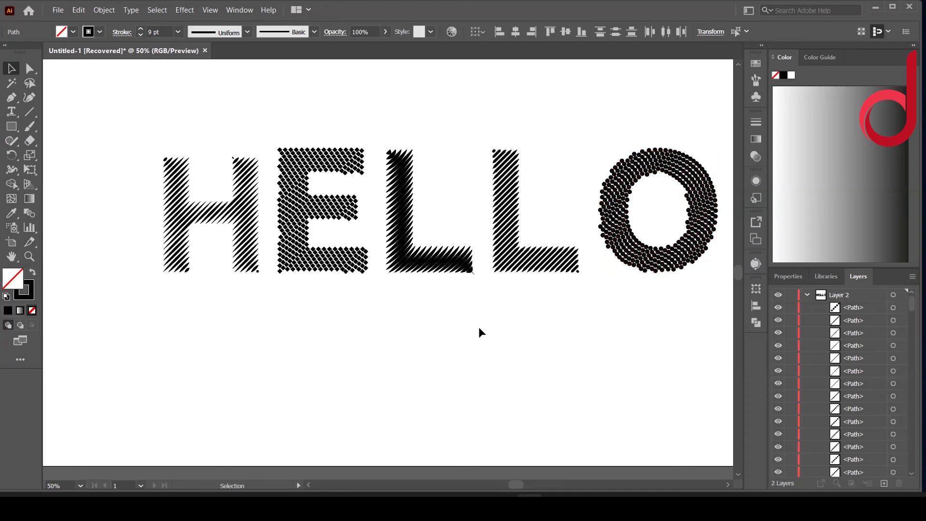
scroll(481, 328, "down", 2, "alt")
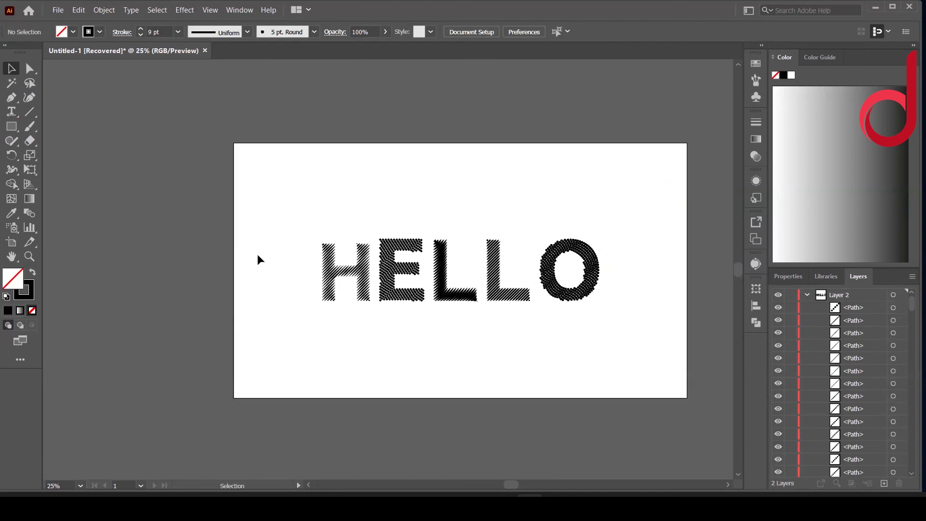
key("m")
mouse_move(234, 143)
left_mouse_down()
mouse_move(531, 363)
mouse_move(685, 398)
left_mouse_up()
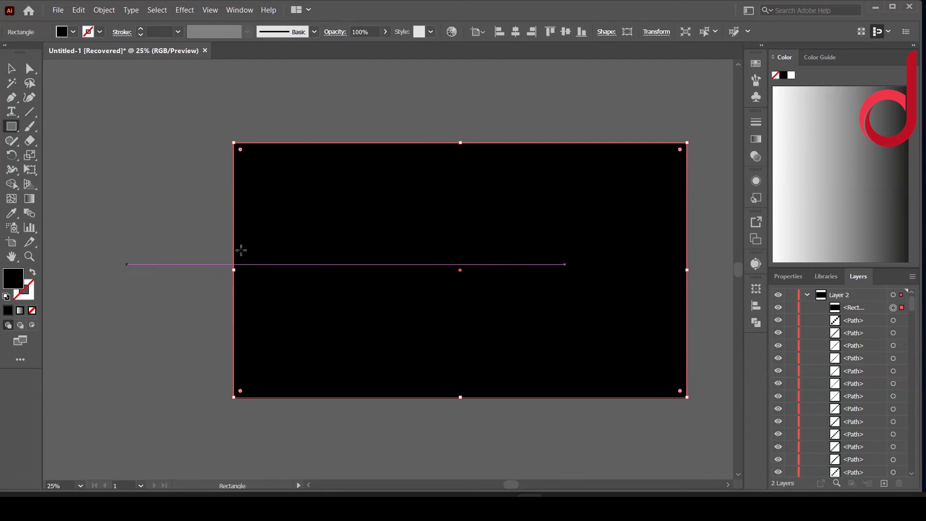
right_click(265, 253)
mouse_move(301, 435)
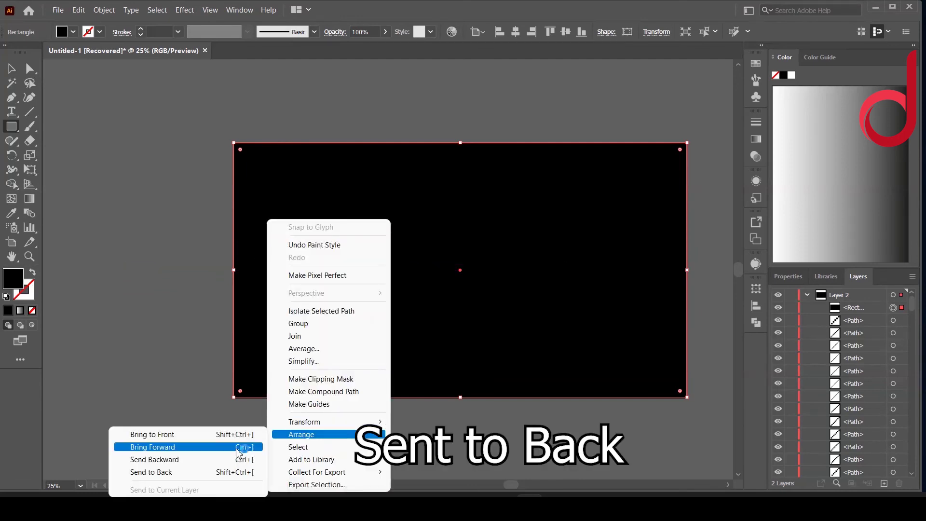
left_click(246, 472)
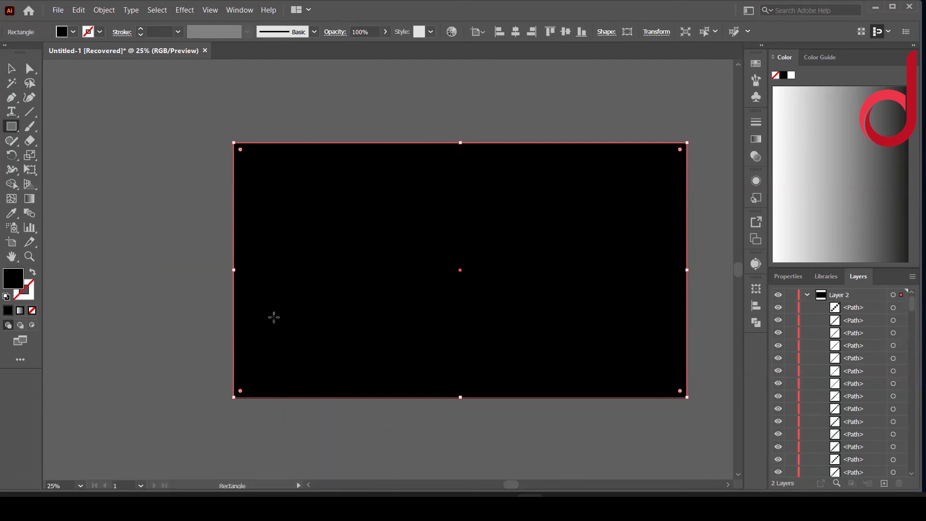
key("ctrl+0")
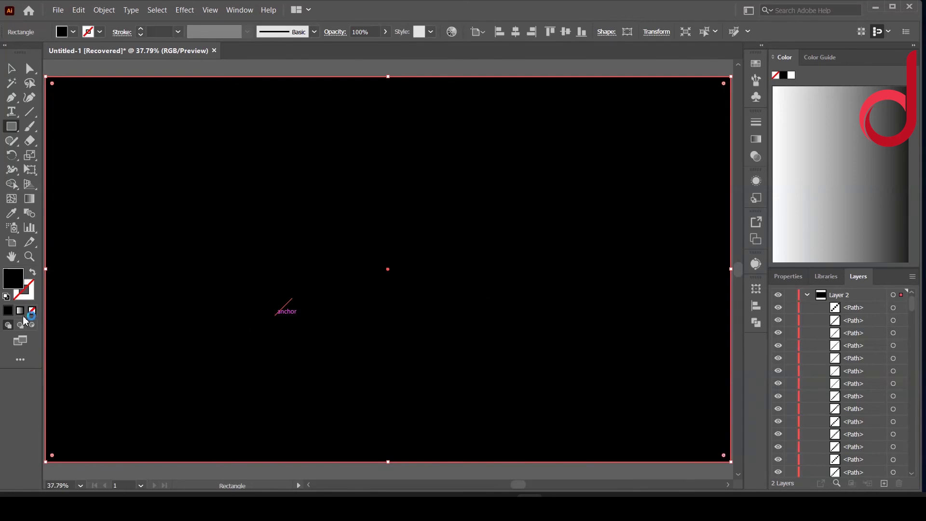
Fill the background rectangle with a gradient whose left stop is black
left_click(20, 312)
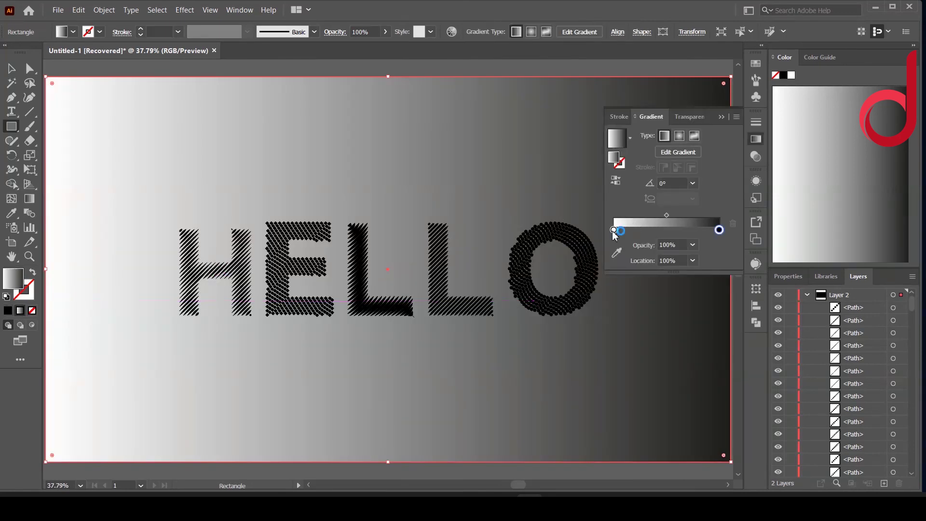
left_click(613, 230)
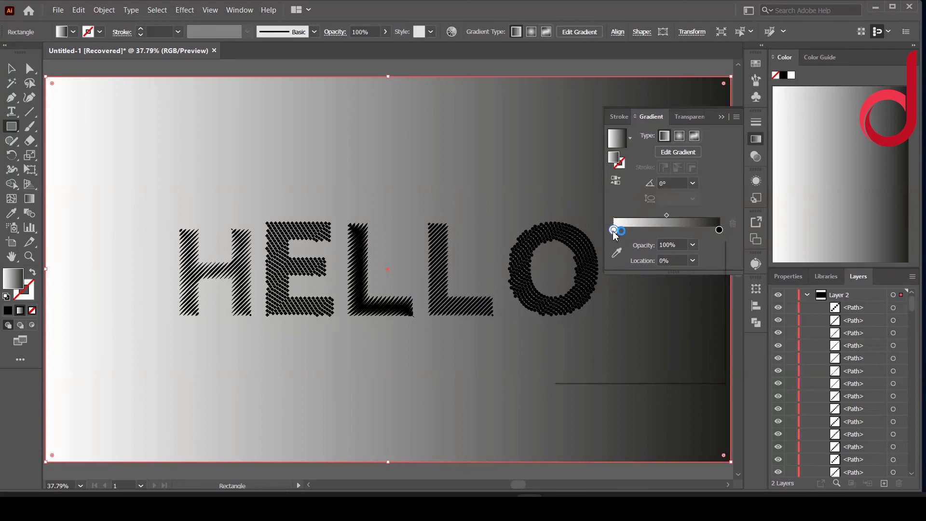
double_click(613, 230)
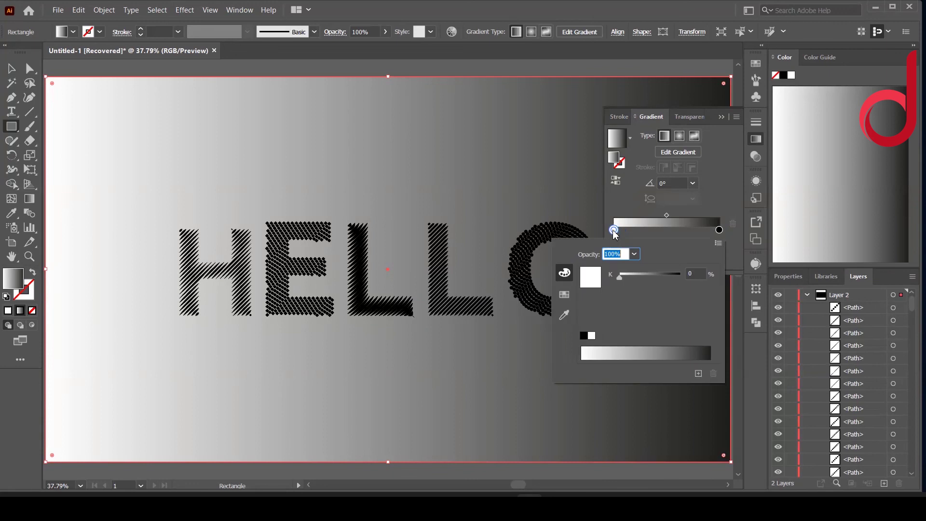
left_click(584, 336)
left_click(635, 254)
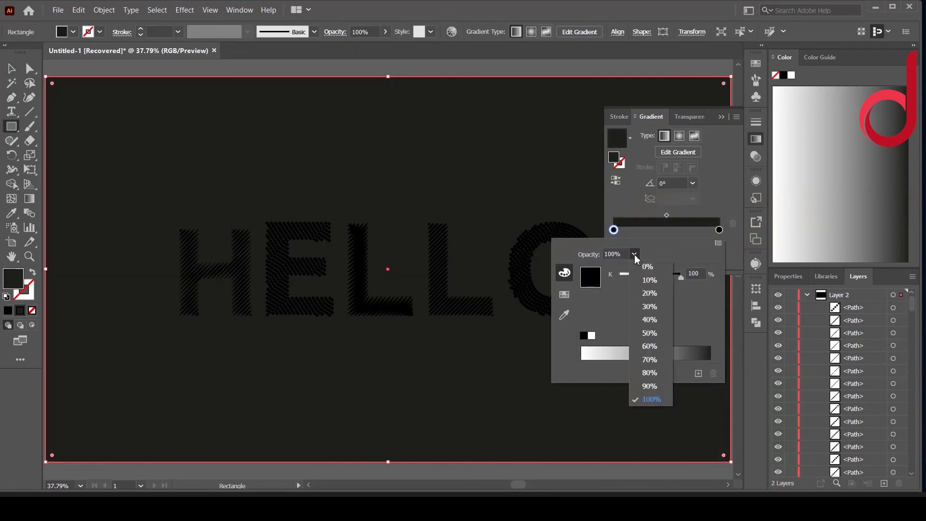
left_click(649, 386)
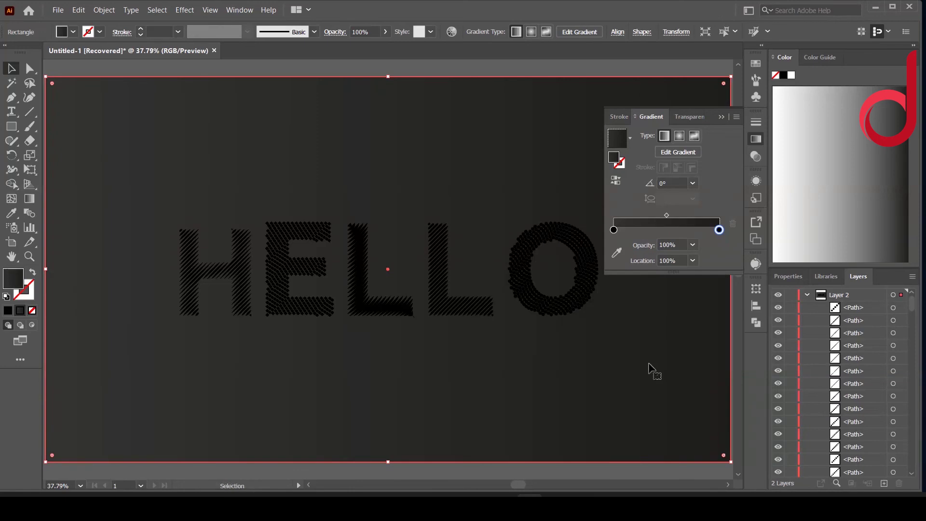
Make the gradient radial and deselect the rectangle
left_click(679, 136)
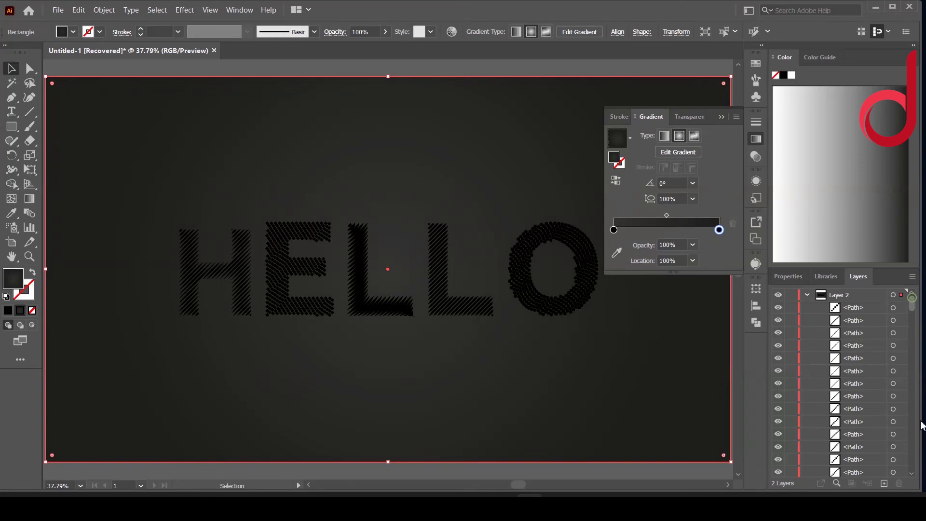
scroll(863, 326, "down", 5)
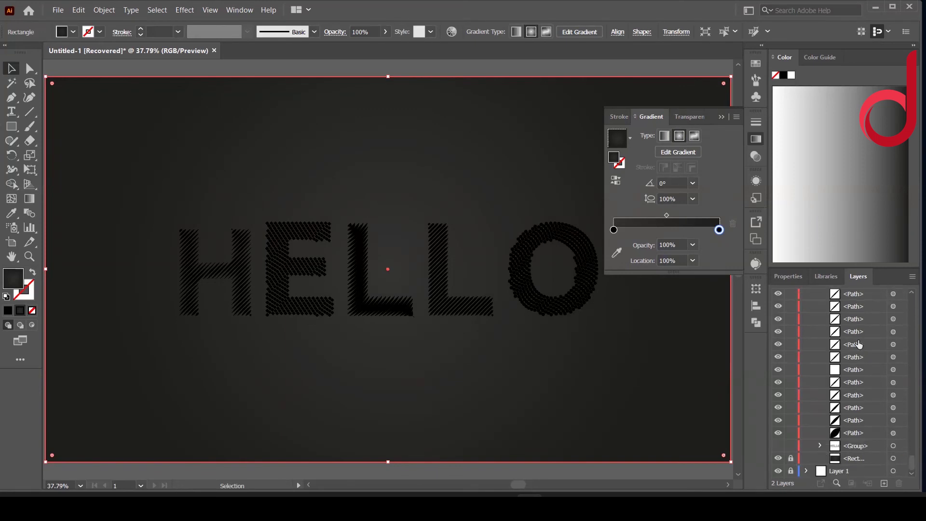
left_click(791, 459)
scroll(910, 468, "up", 2)
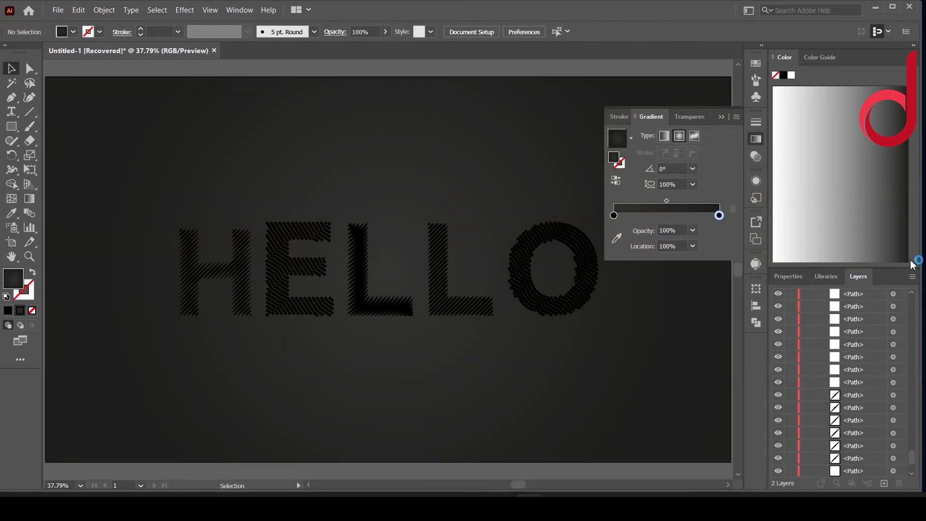
scroll(907, 304, "up", 10)
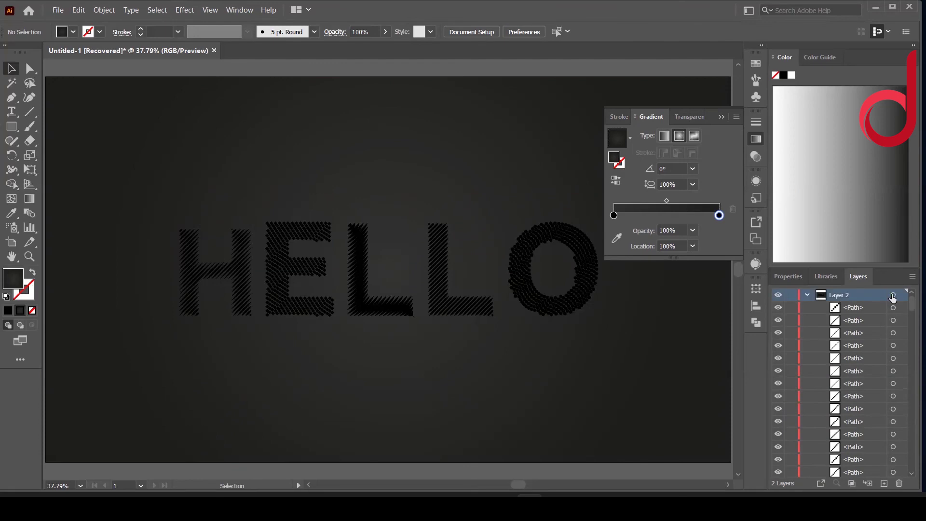
Swap the HELLO letters' fill to a white #FFFFFF stroke
left_click(893, 296)
key("shift+x")
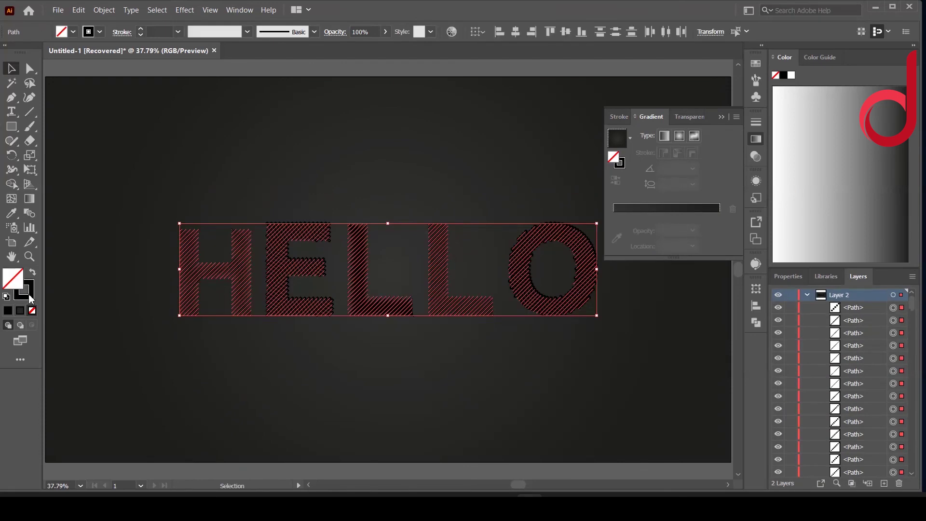
left_click(29, 295)
double_click(29, 296)
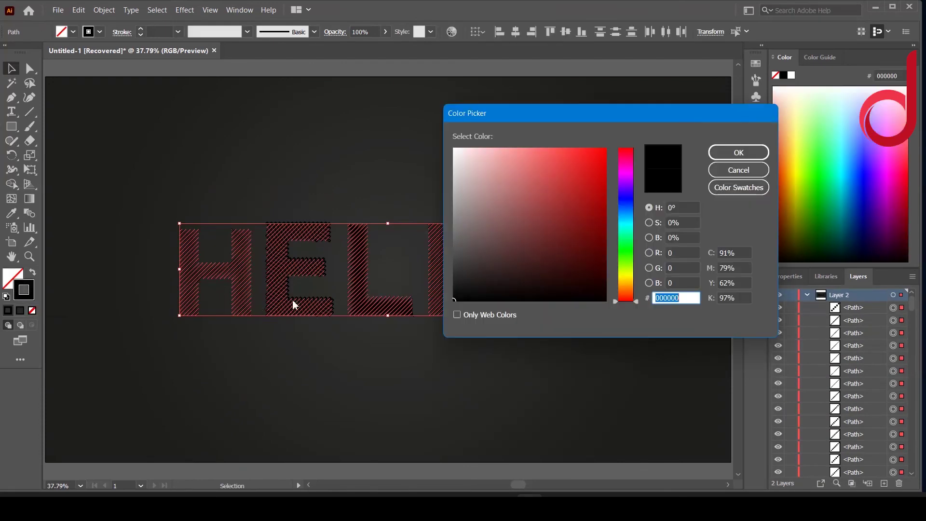
left_click(454, 149)
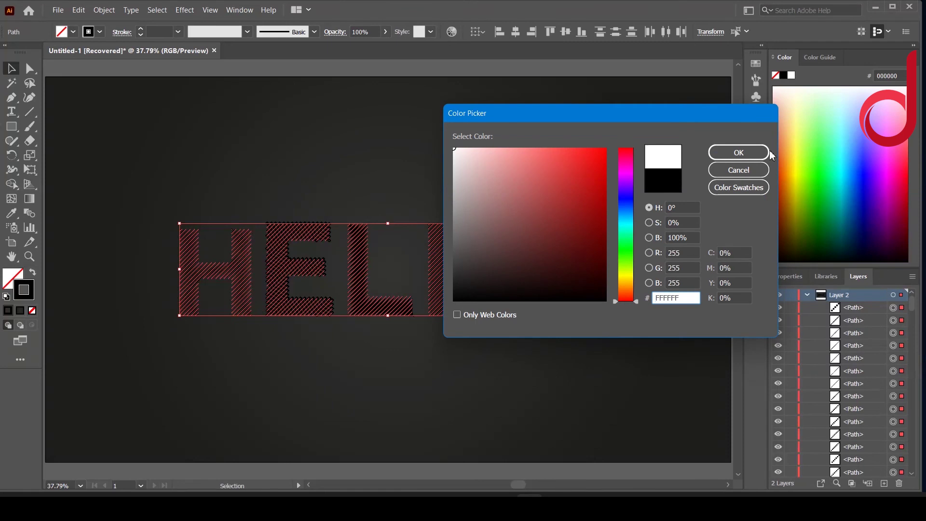
left_click(743, 152)
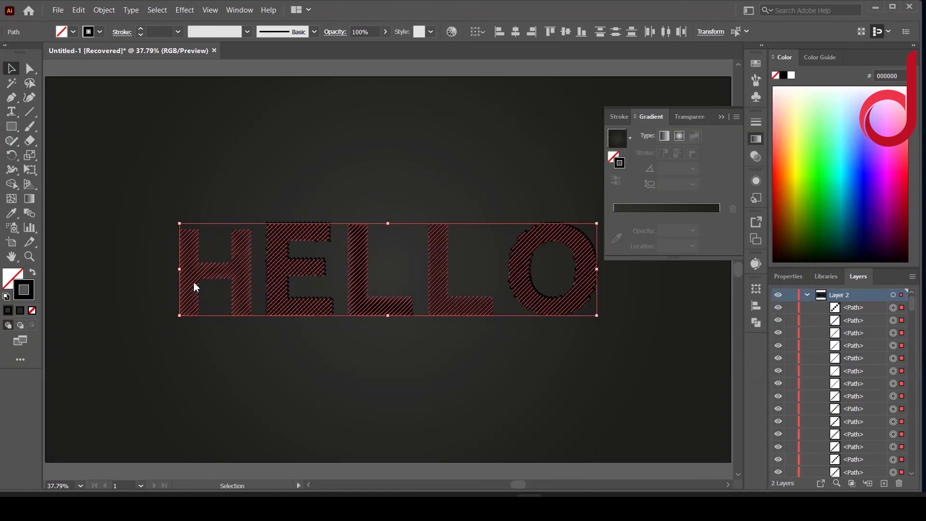
Stretch the HELLO letters wider to the left and right across the artboard
left_click_drag(179, 269, 54, 255)
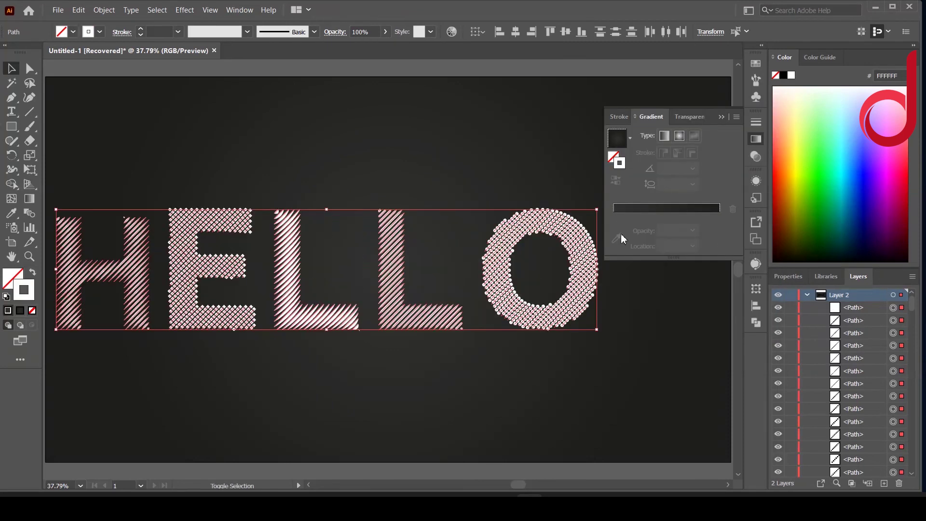
left_click(722, 116)
left_click_drag(600, 270, 715, 303)
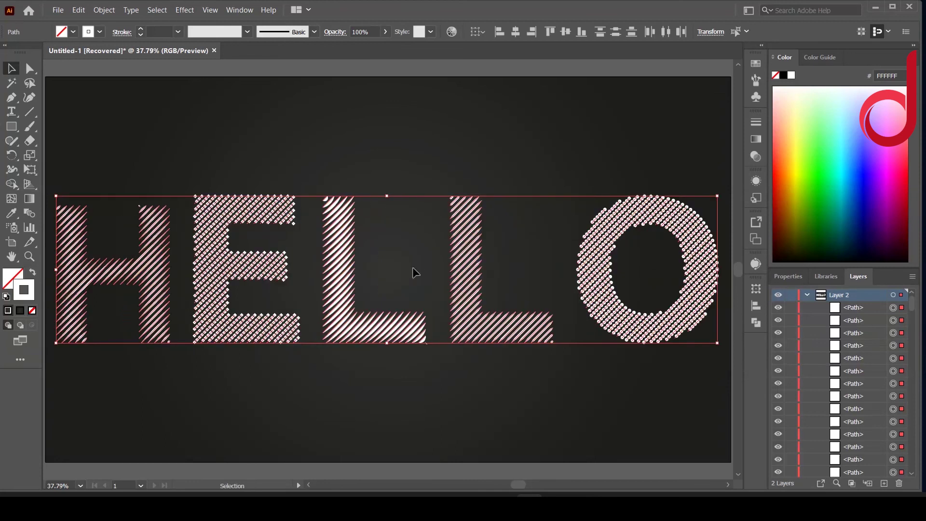
Group the HELLO letter paths and apply Vertical Align Center from the Align panel
right_click(416, 273)
left_click(434, 99)
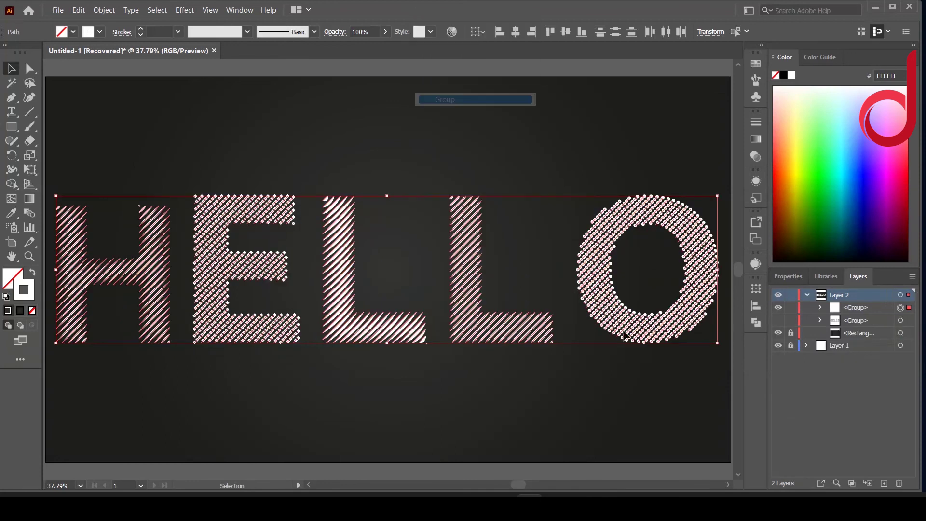
left_click(756, 306)
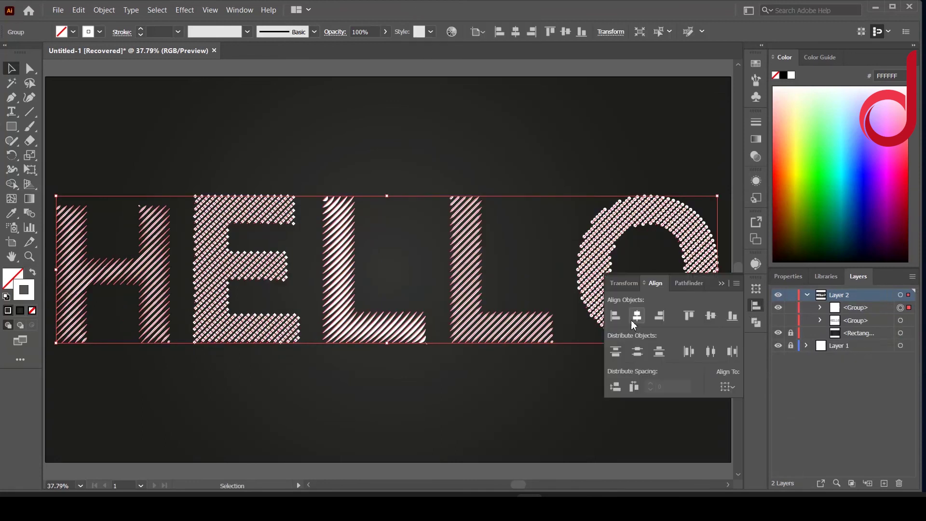
left_click(714, 319)
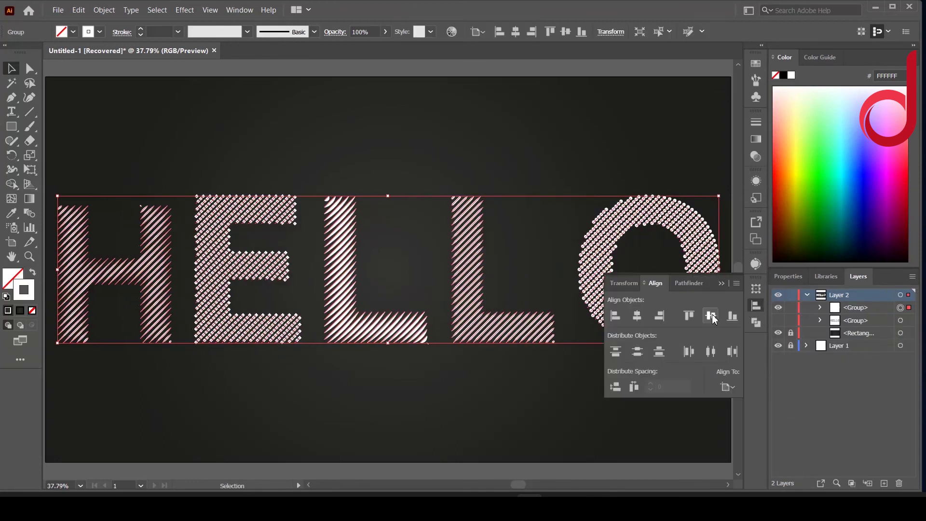
left_click(721, 285)
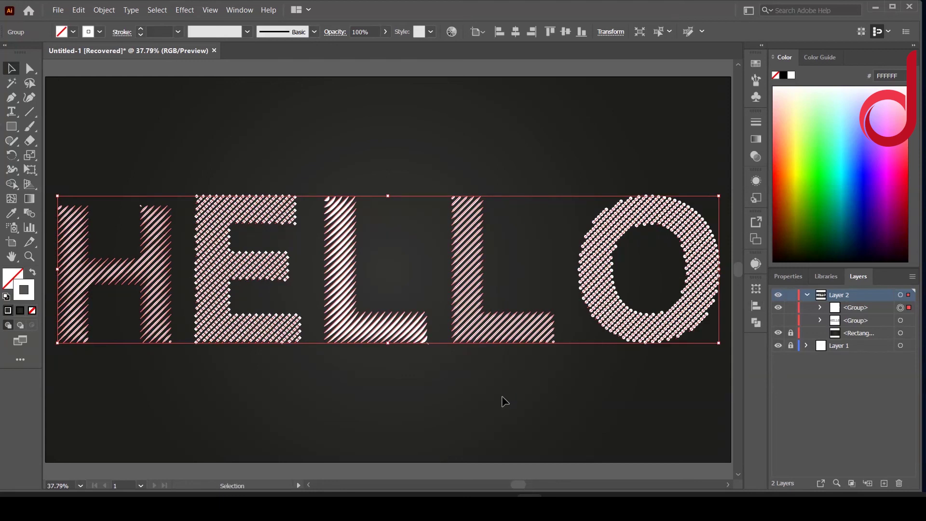